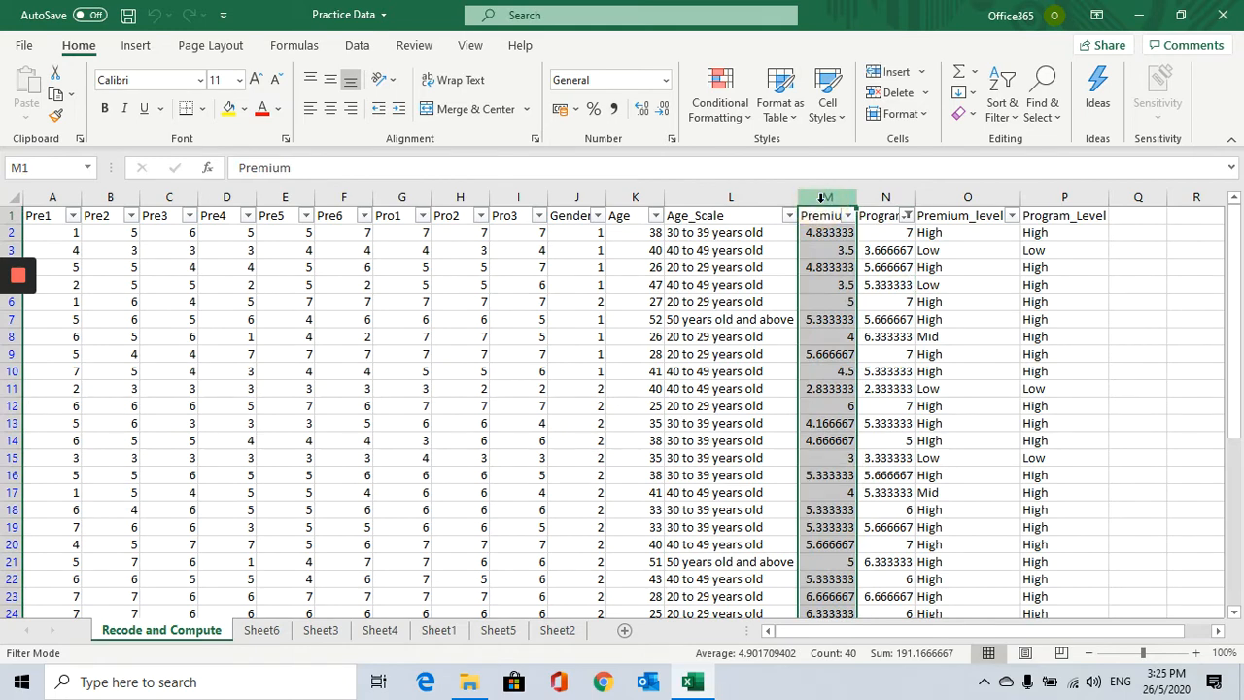
Examine the Premium and Program columns in the Recode and Compute sheet.
click(884, 197)
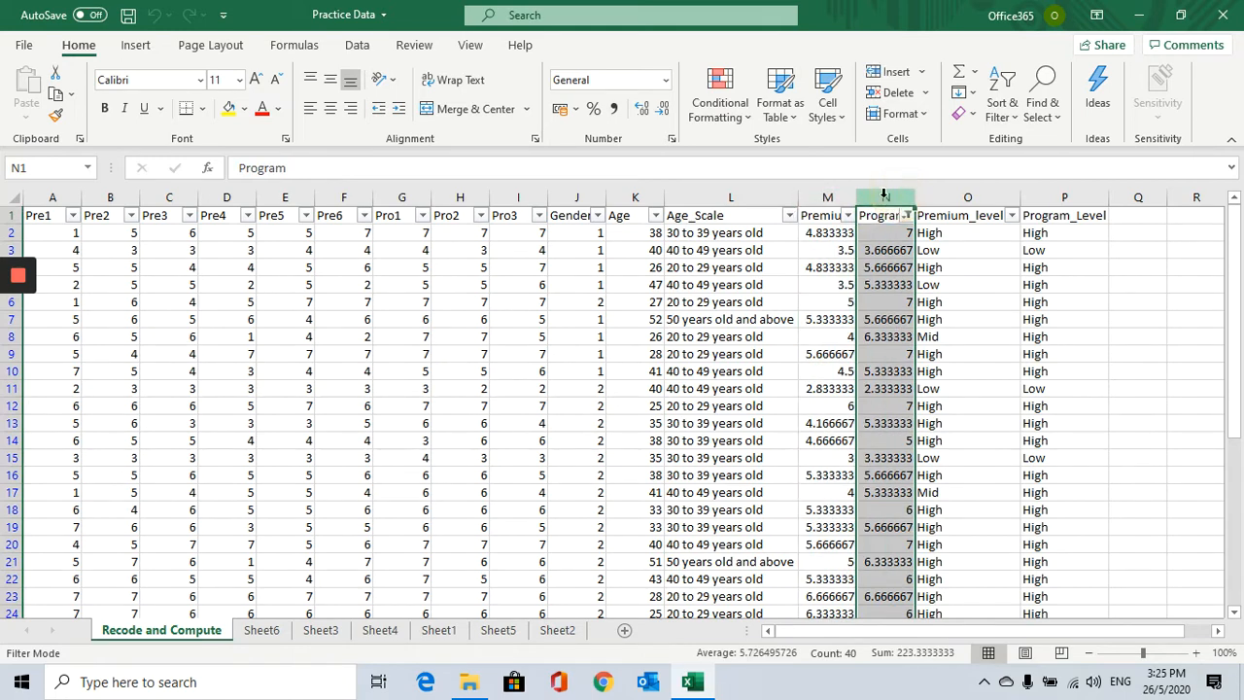
click(827, 198)
click(884, 198)
click(838, 198)
click(880, 197)
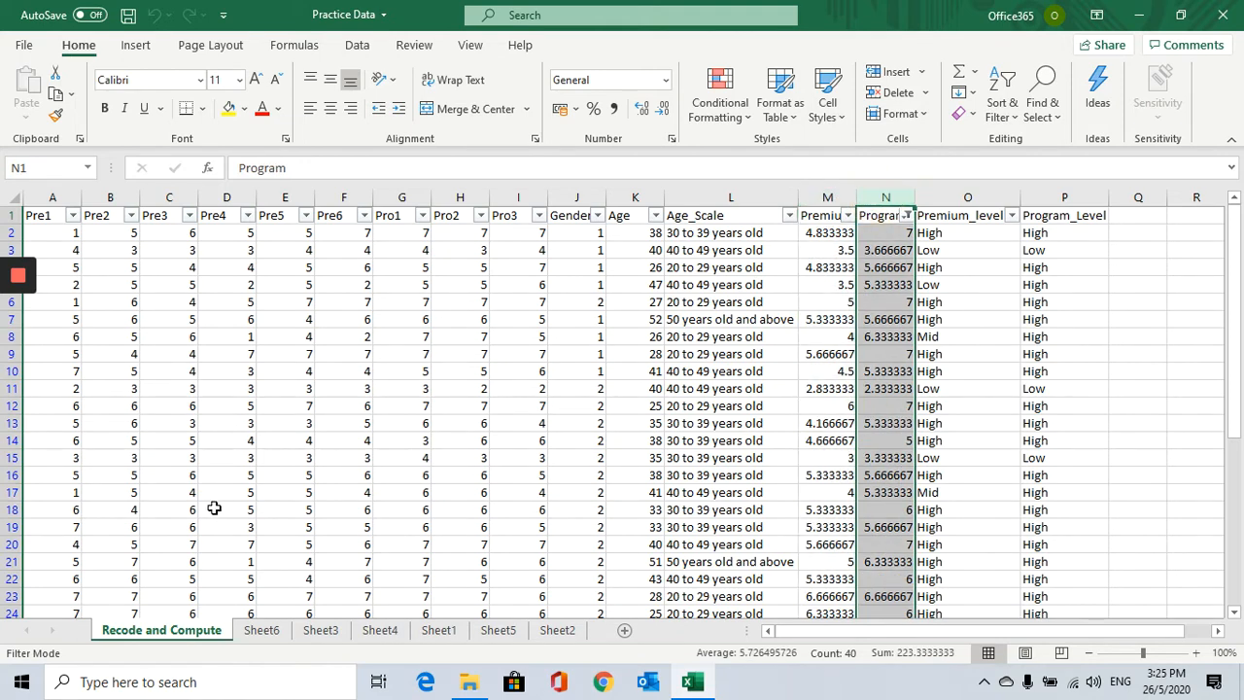
Switch to Sheet6 and review the Premium and Program data together with hypothesis H1 in cell D1.
click(261, 629)
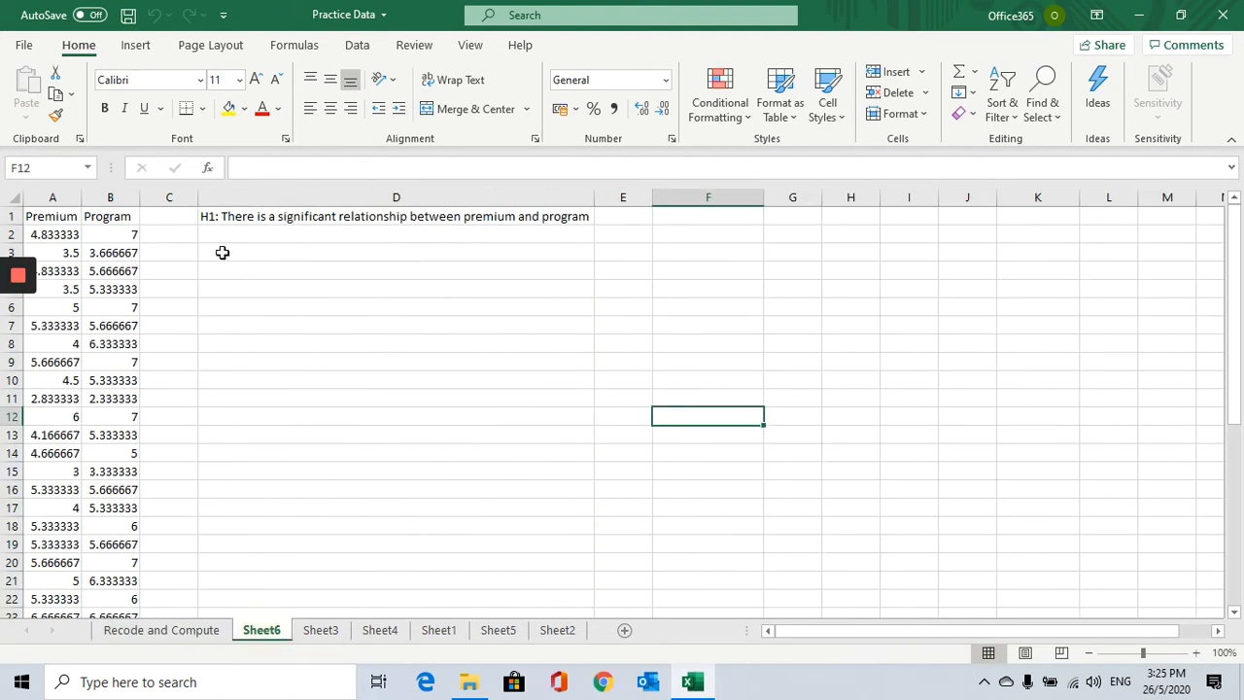
drag(61, 197, 109, 198)
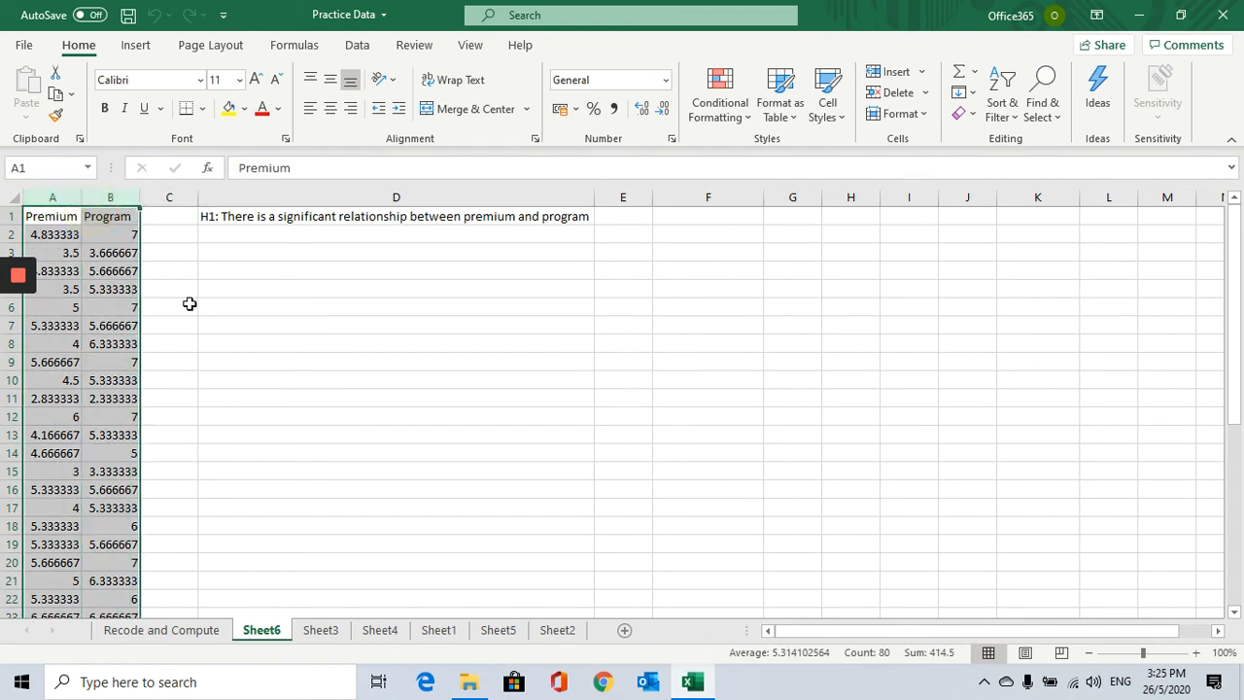
click(51, 235)
click(106, 235)
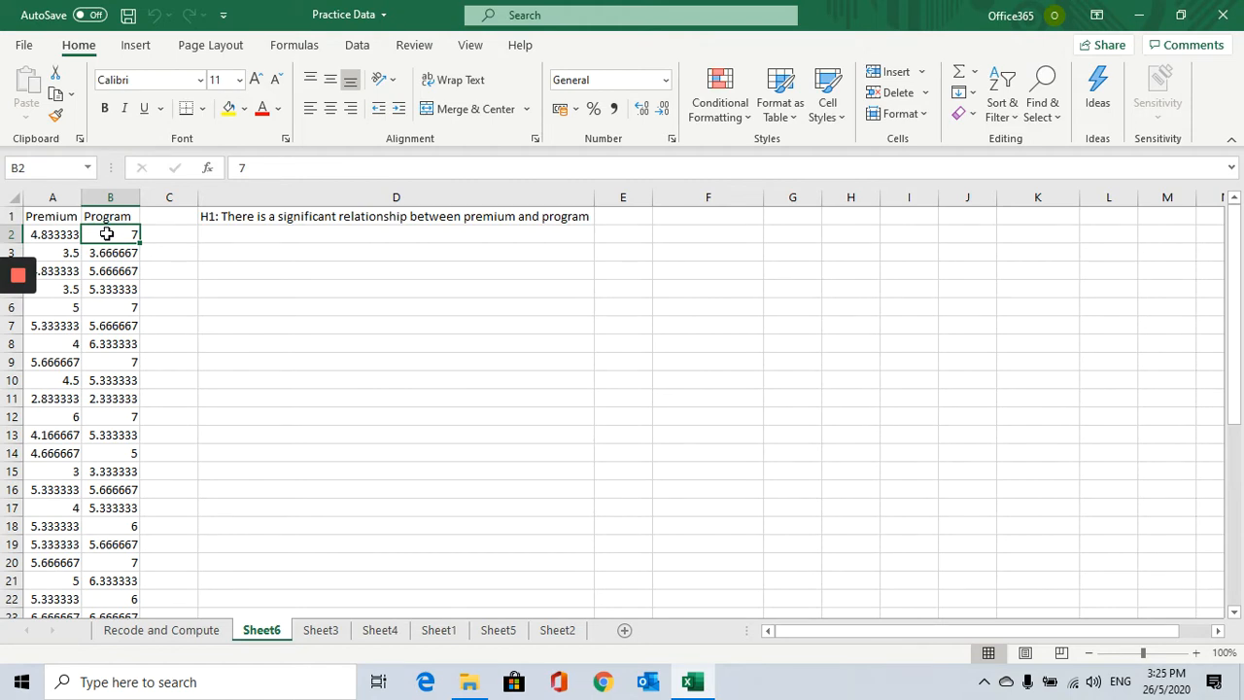
drag(60, 200, 102, 199)
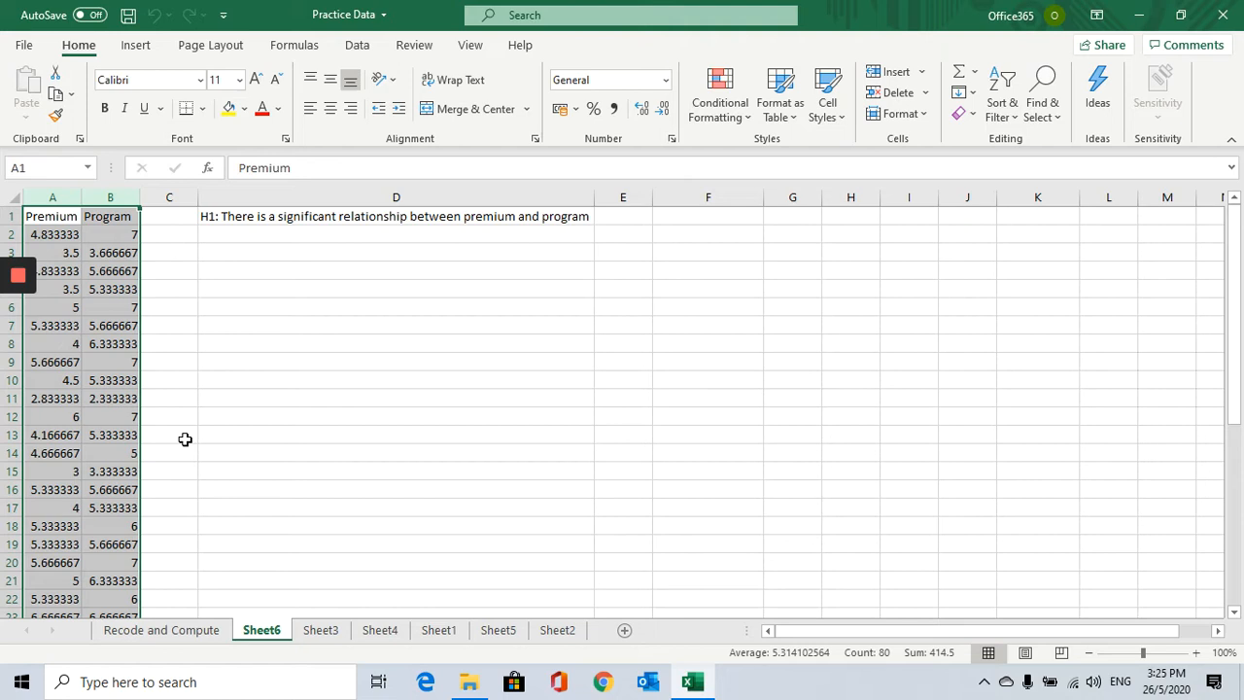
click(244, 217)
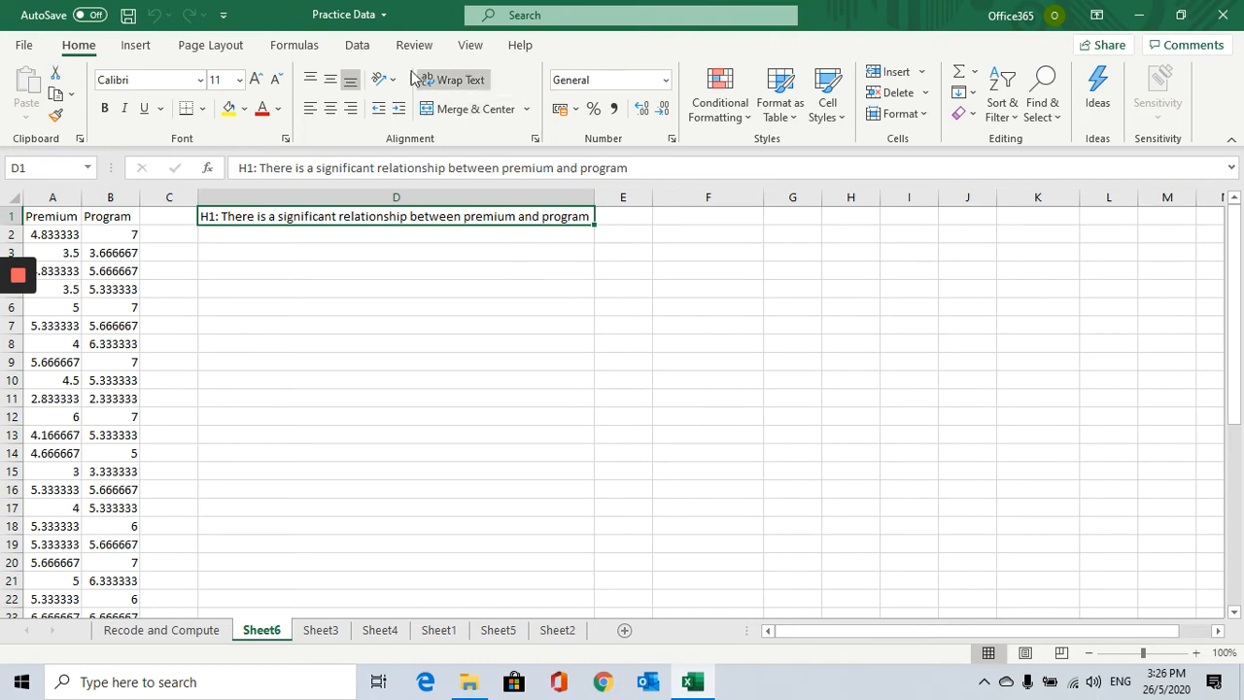
Start a Correlation data analysis using the Premium and Program data in A1:B40 as the input range.
click(358, 46)
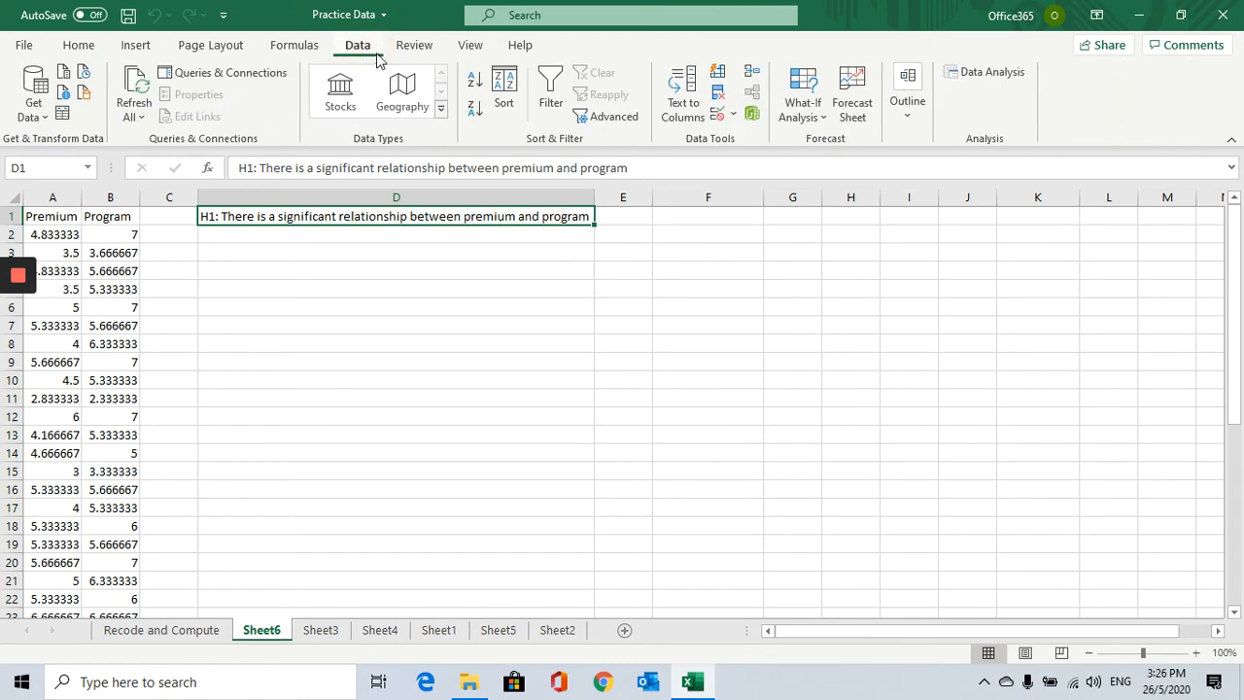
click(991, 76)
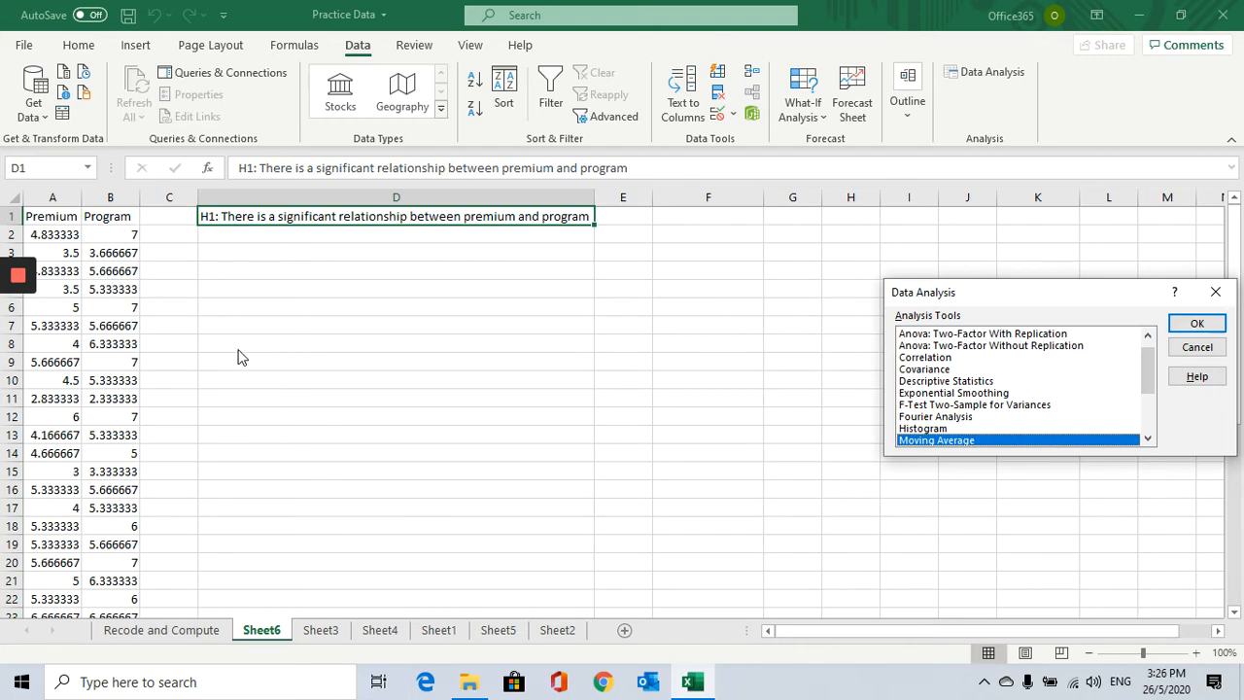
click(932, 359)
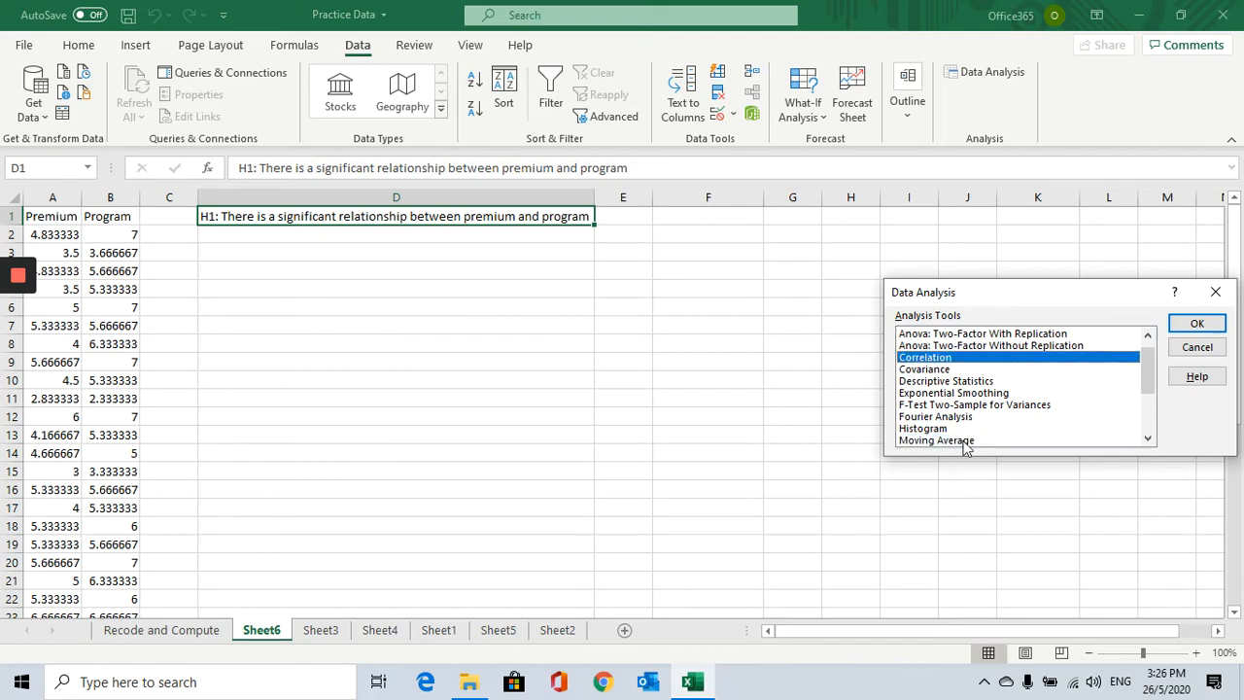
click(1198, 323)
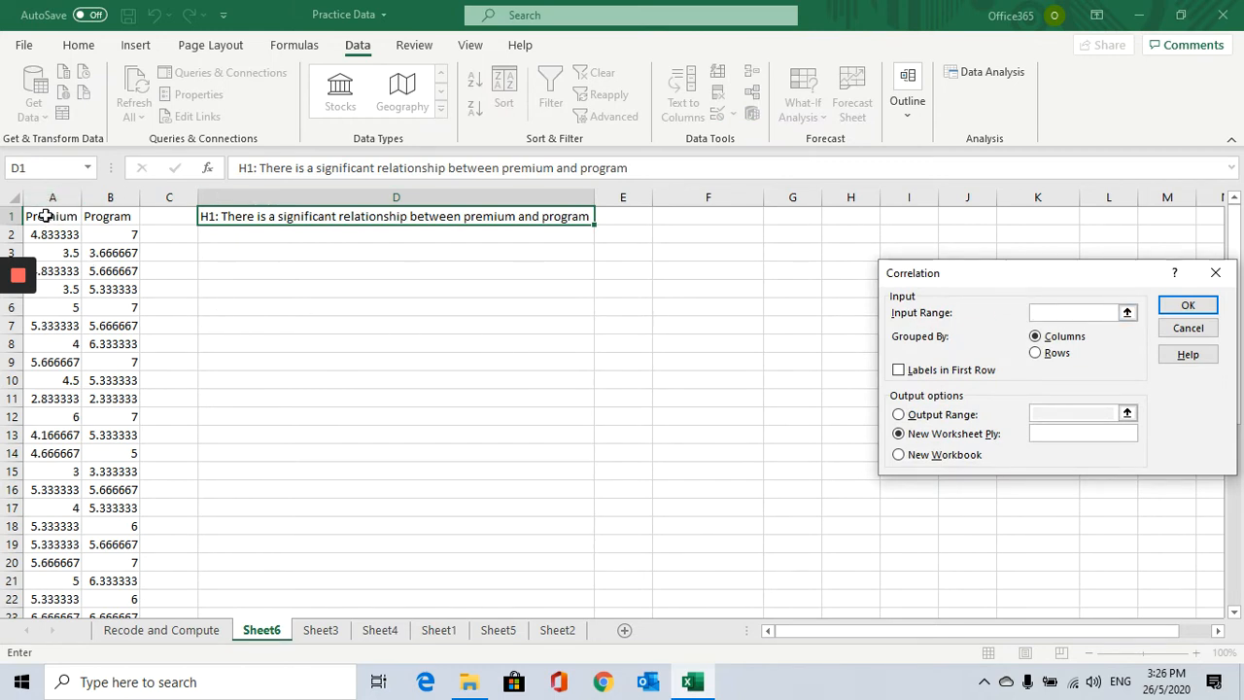
drag(46, 215, 119, 217)
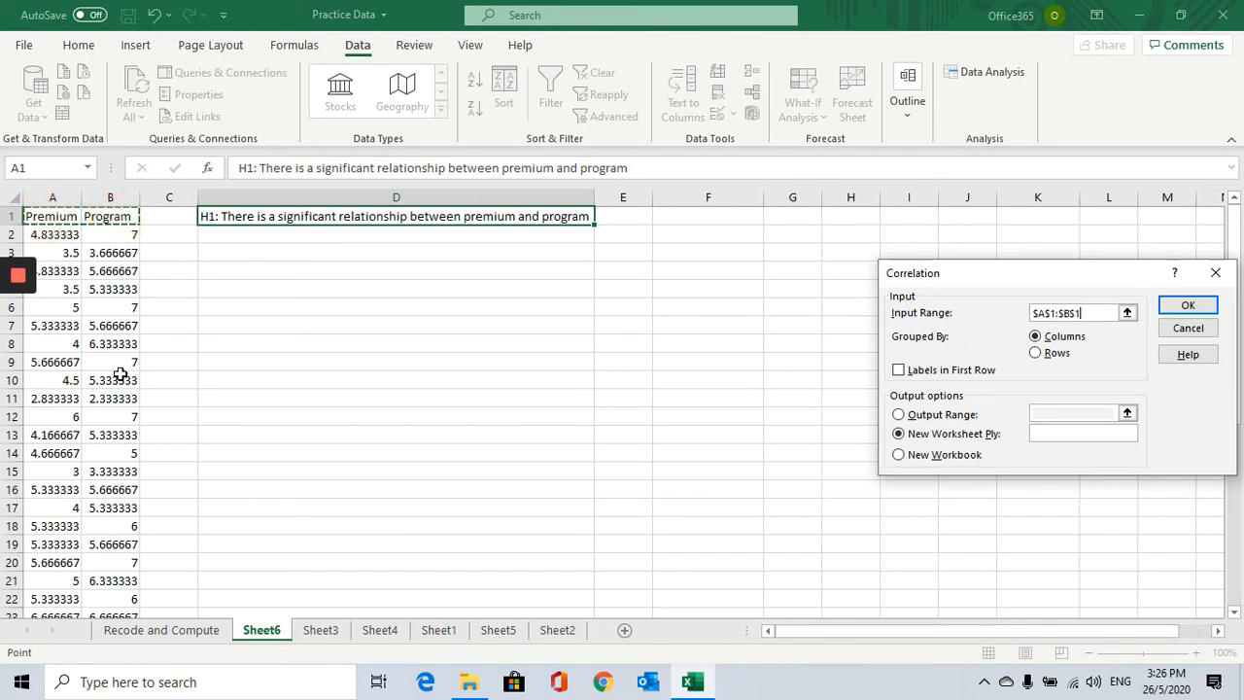
scroll(123, 380, down, 8)
shift+click(128, 489)
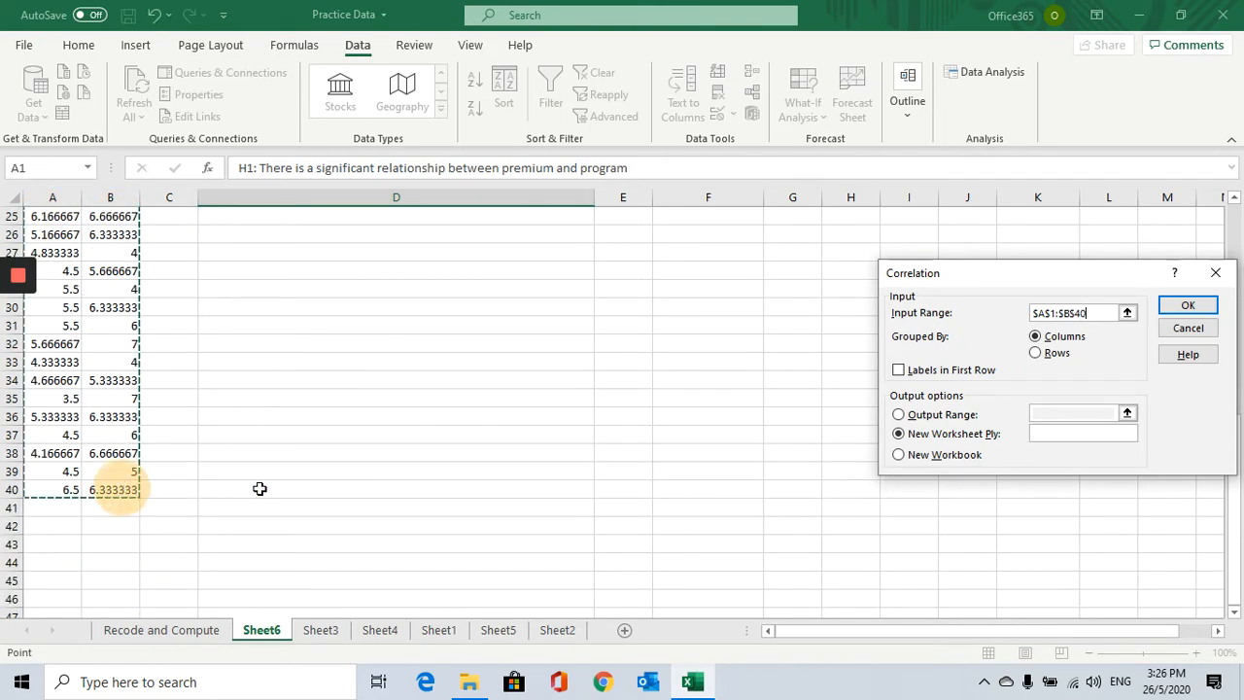
scroll(266, 489, up, 8)
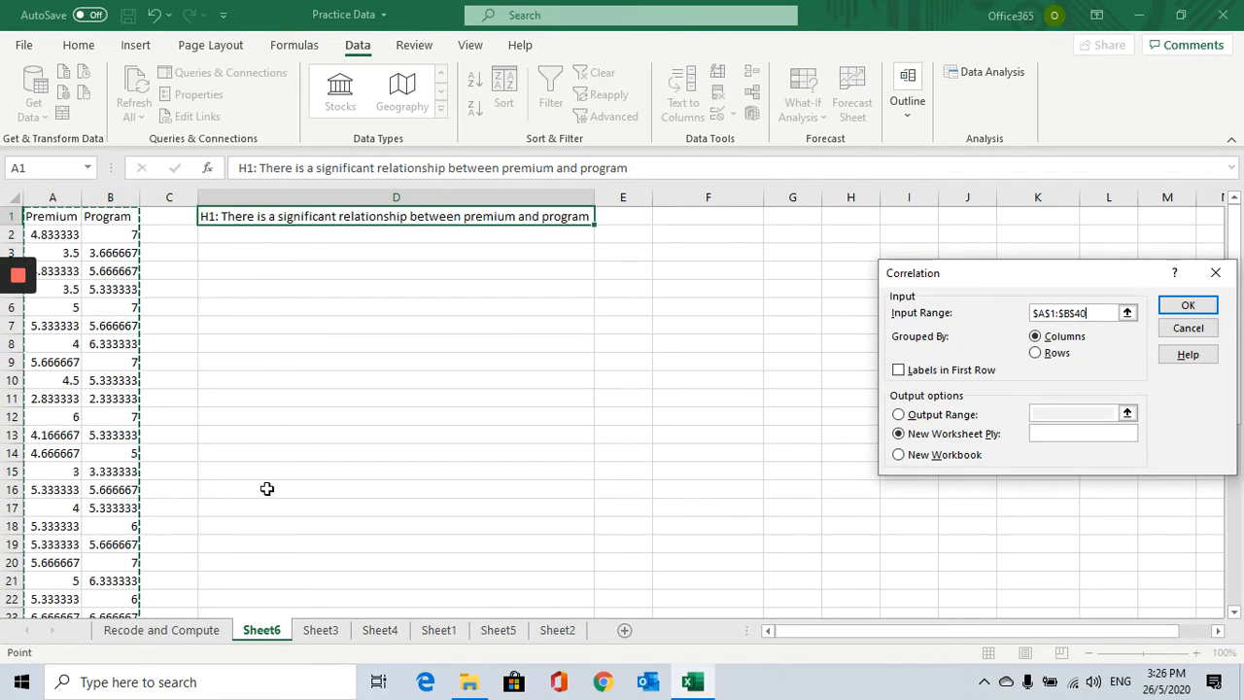
Treat the first row as labels, set the output range to cell F2 and run the correlation.
click(898, 371)
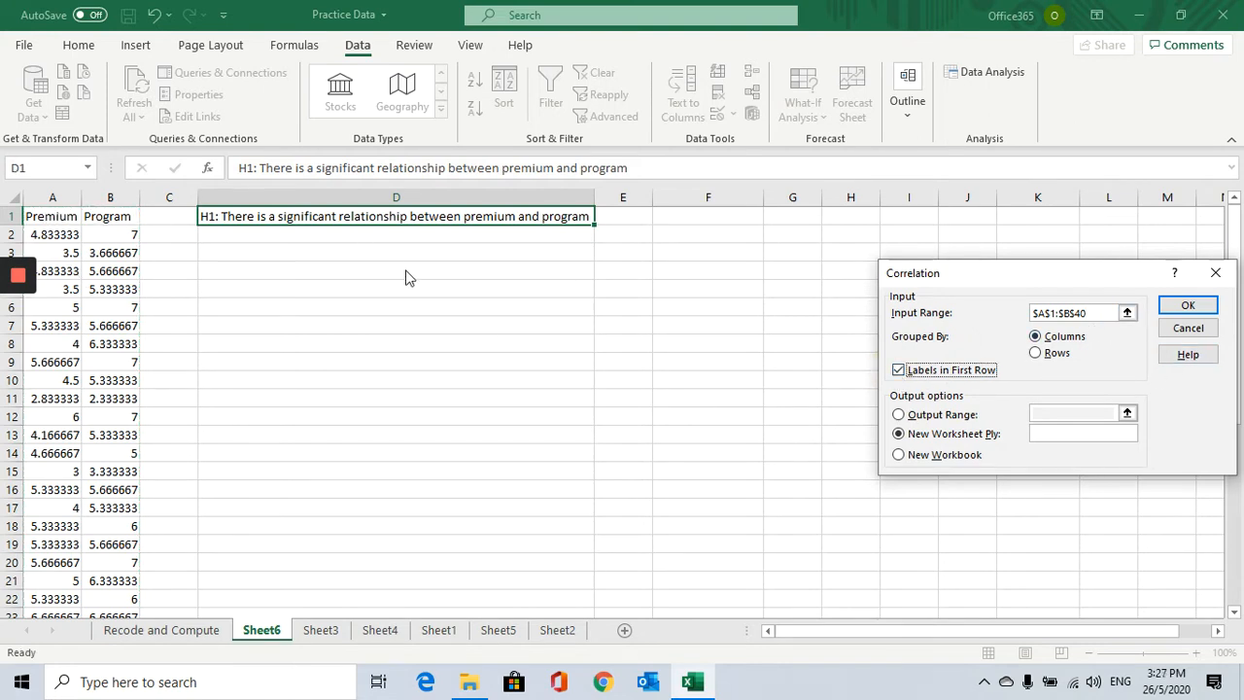
click(910, 415)
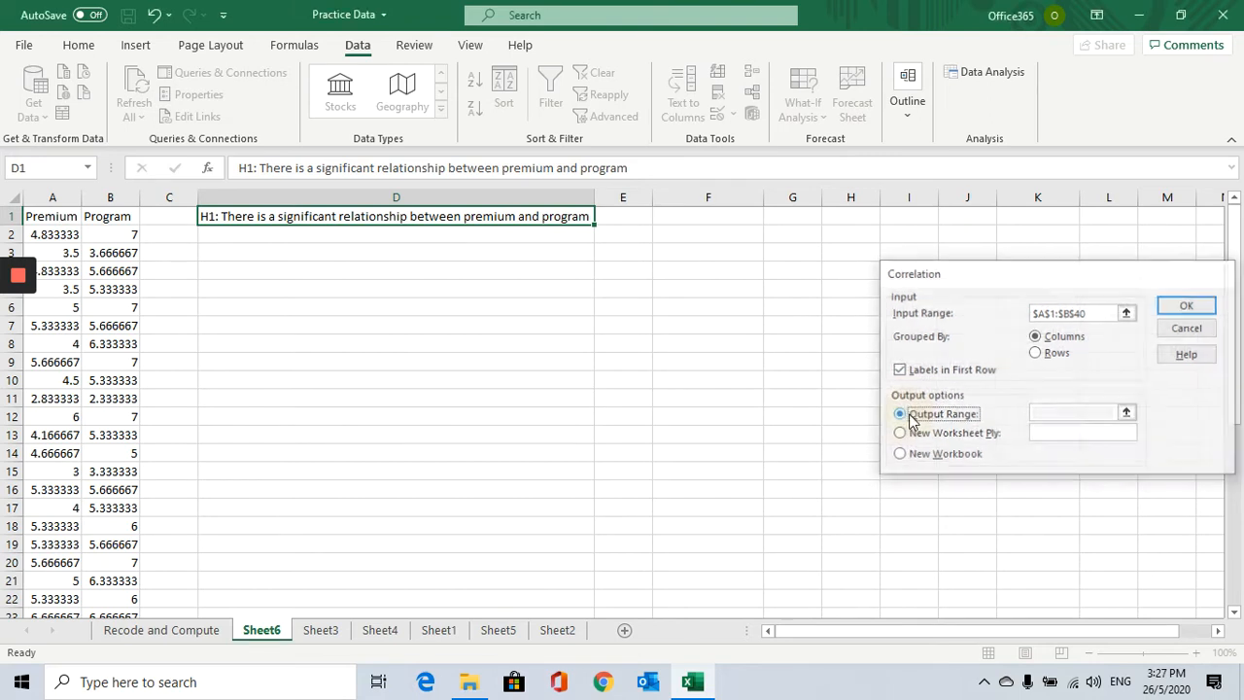
click(1058, 408)
click(700, 219)
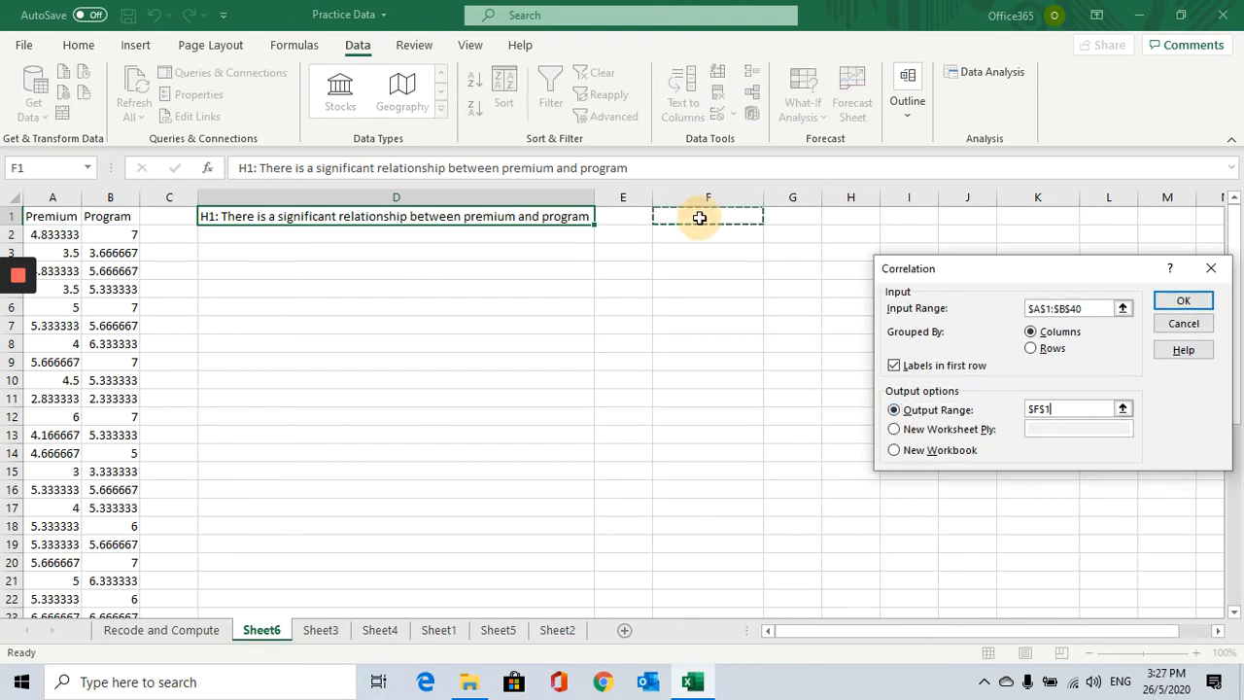
click(702, 233)
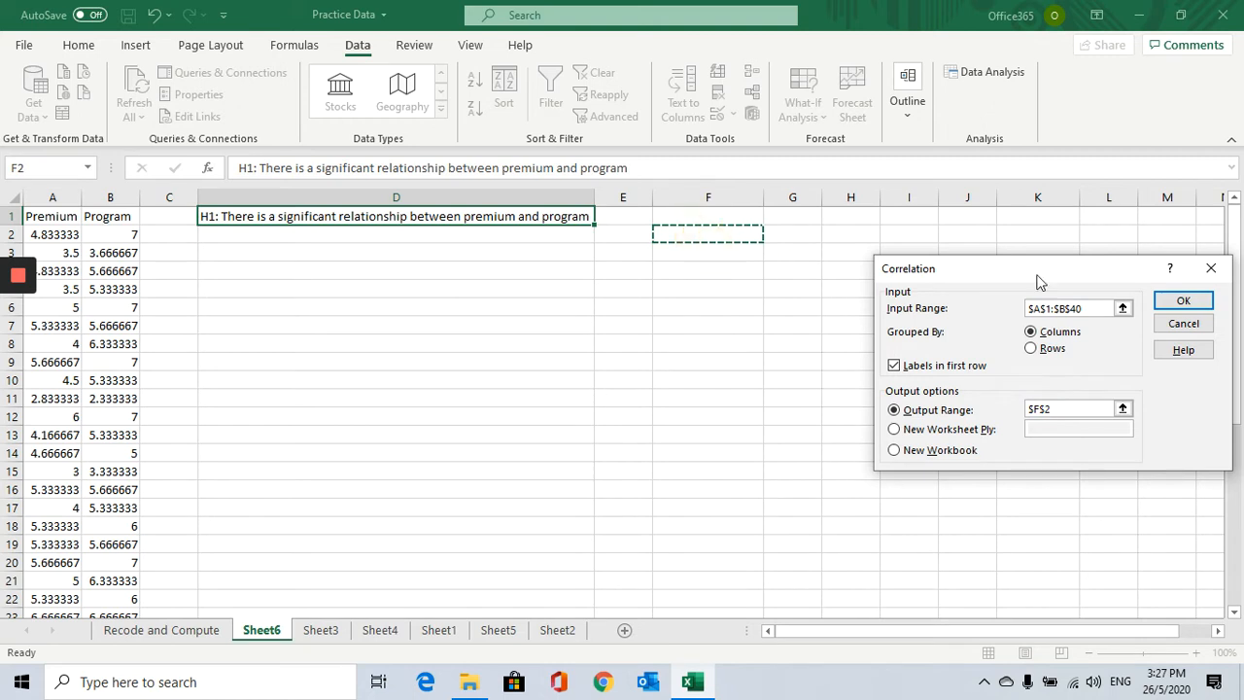
click(1184, 303)
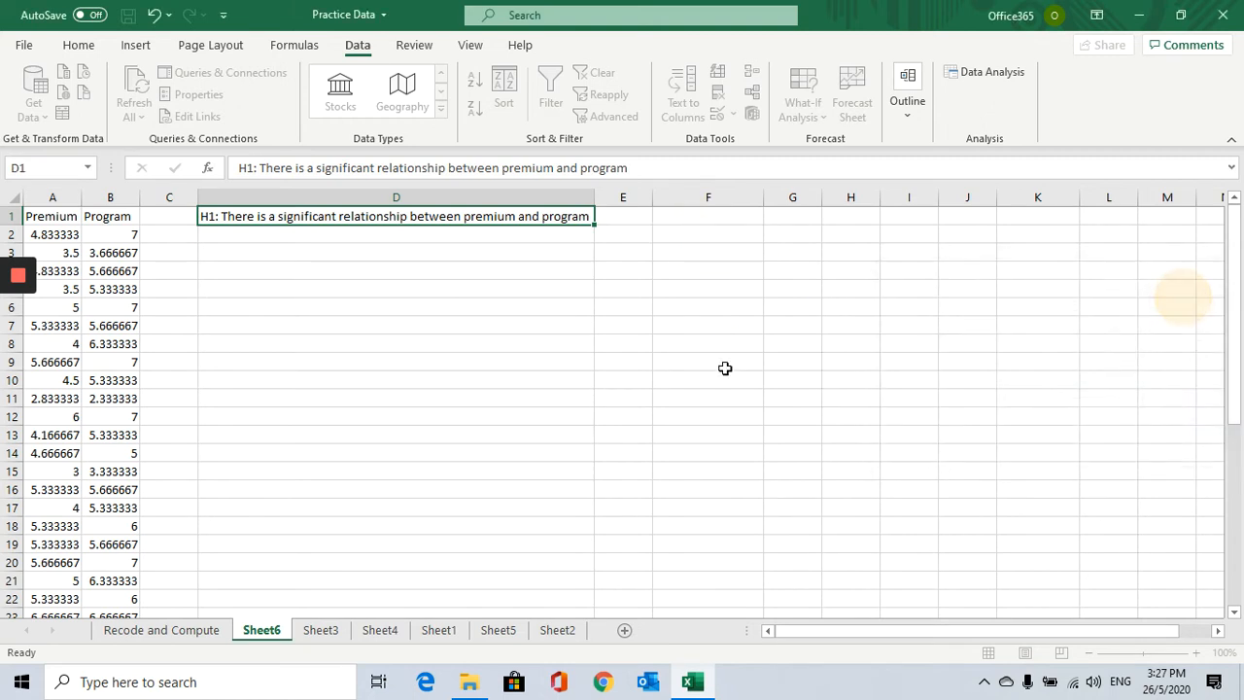
Examine the Premium–Program coefficient in G4 and the matching empty cell H3 of the correlation table.
click(788, 309)
click(787, 274)
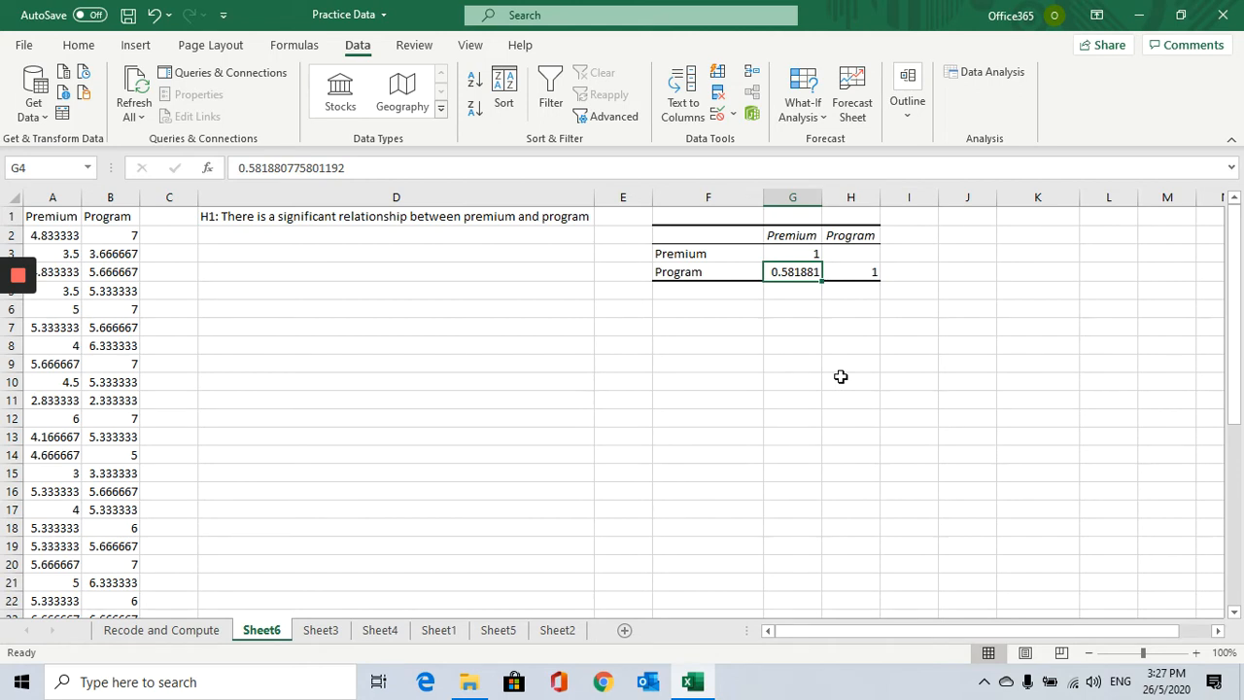
click(845, 257)
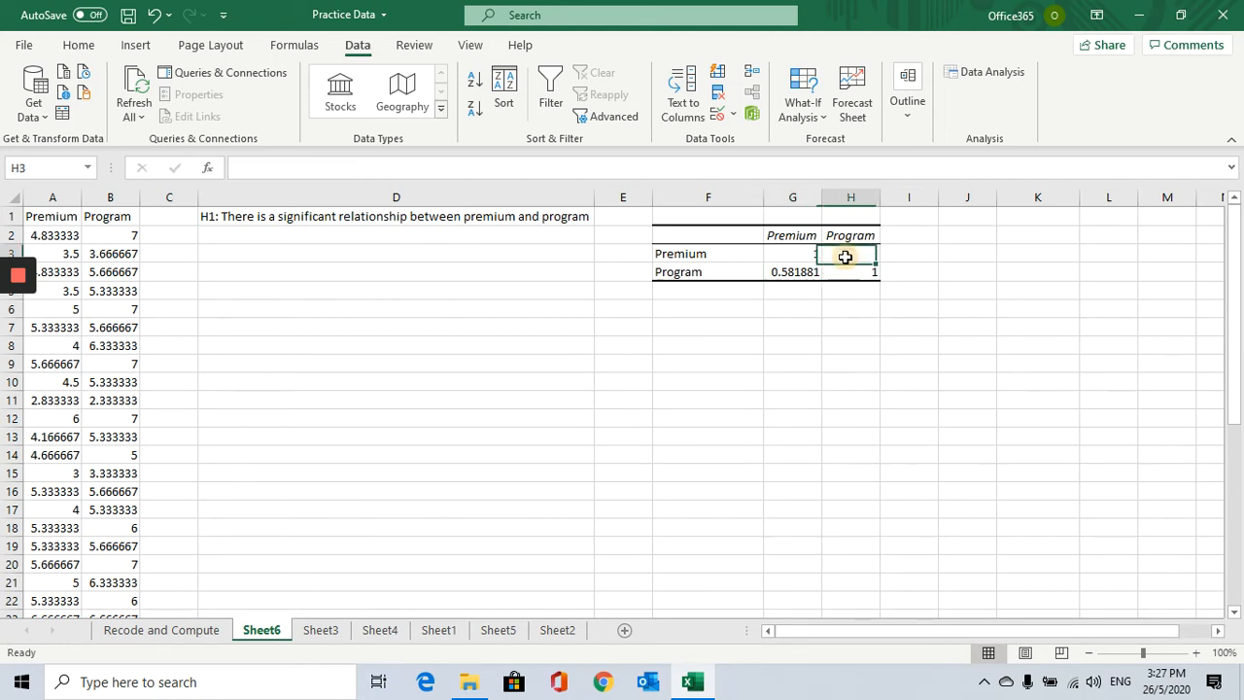
click(795, 272)
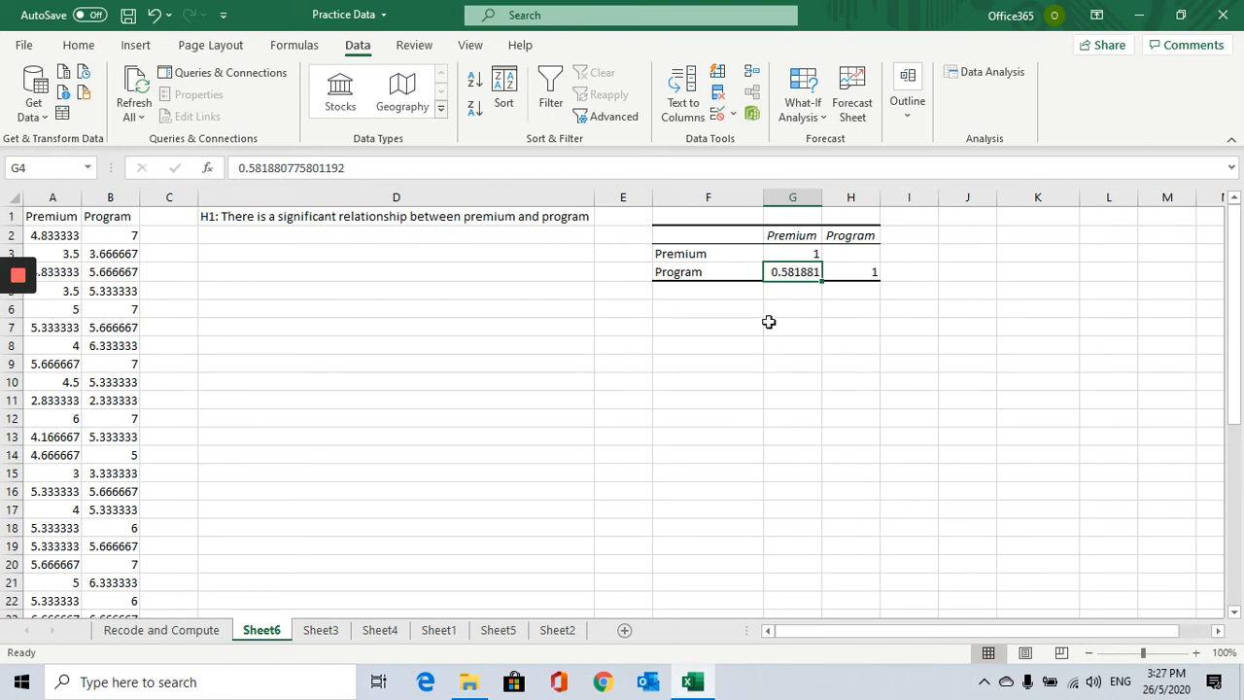
click(838, 259)
click(788, 270)
click(799, 307)
Copy the correlation coefficient from G4 into H3 to complete the correlation table.
click(807, 274)
key(ctrl+c)
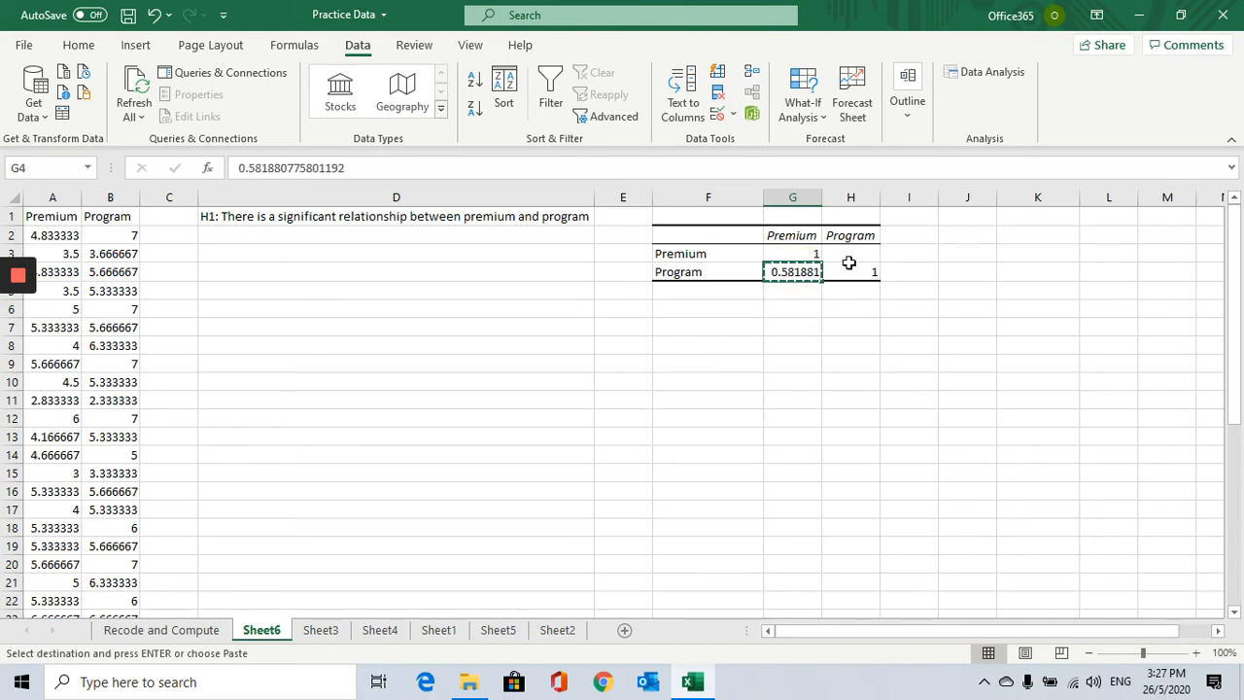
click(847, 255)
key(ctrl+v)
click(850, 327)
click(813, 274)
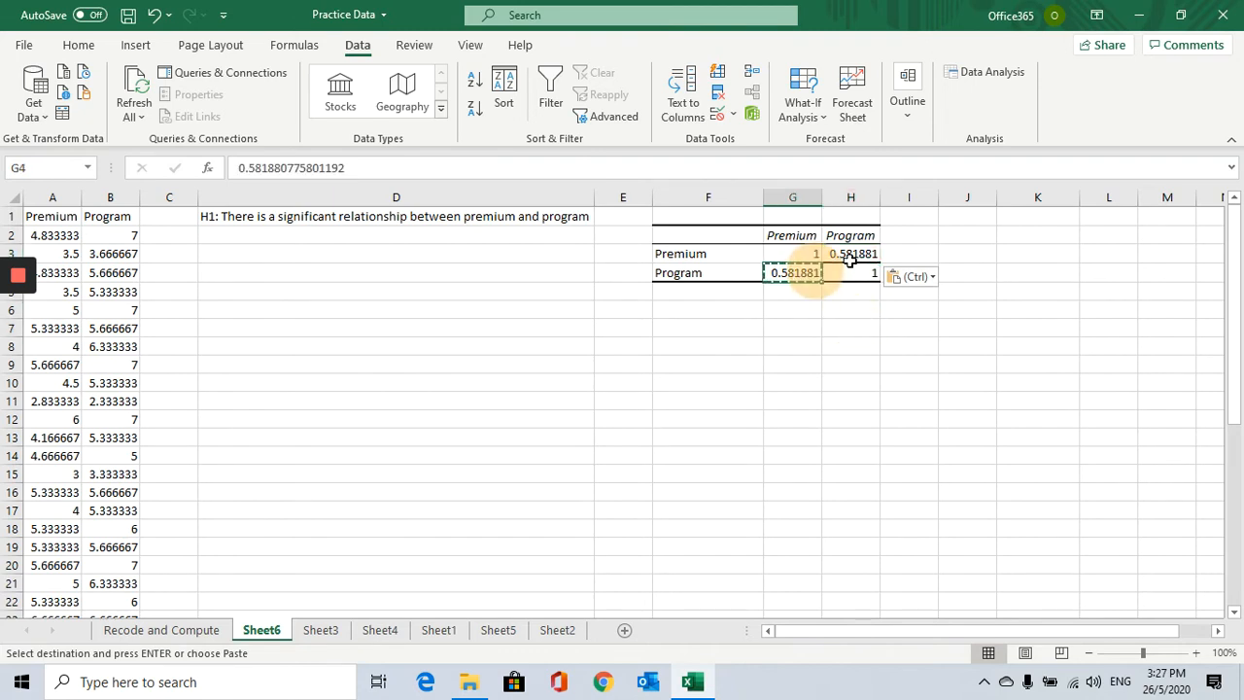
click(842, 253)
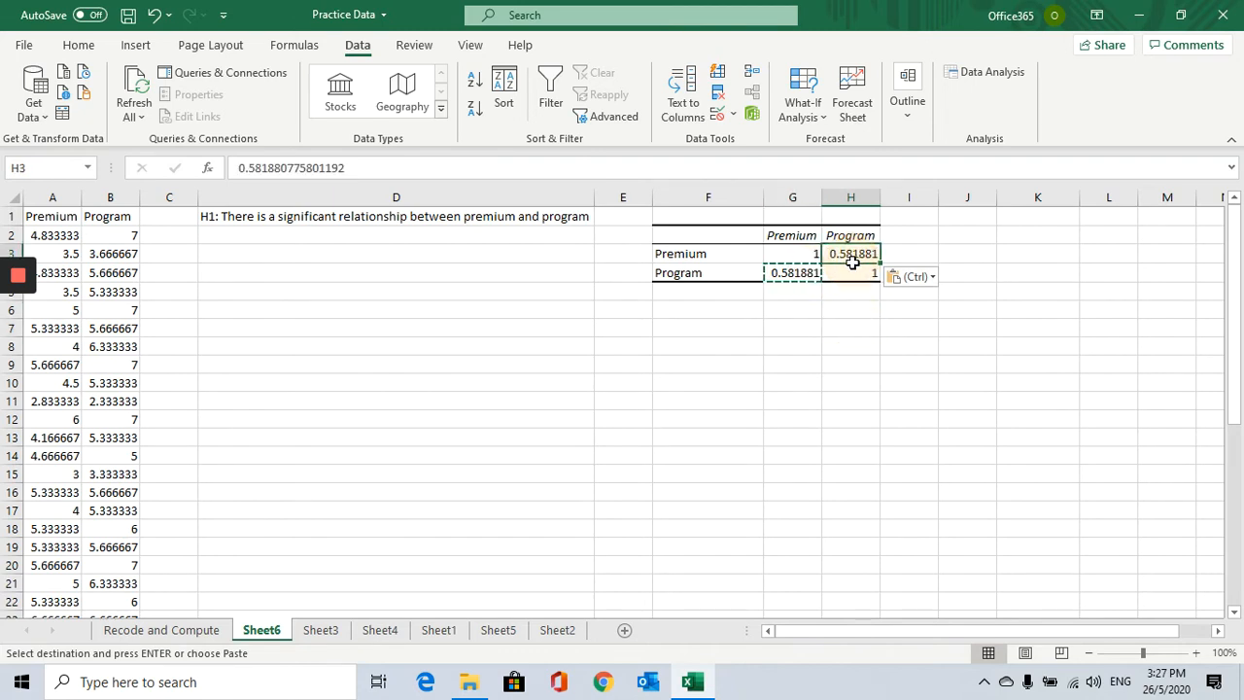
Enter the note r=0.58 in cell J3 beside the correlation table.
click(692, 272)
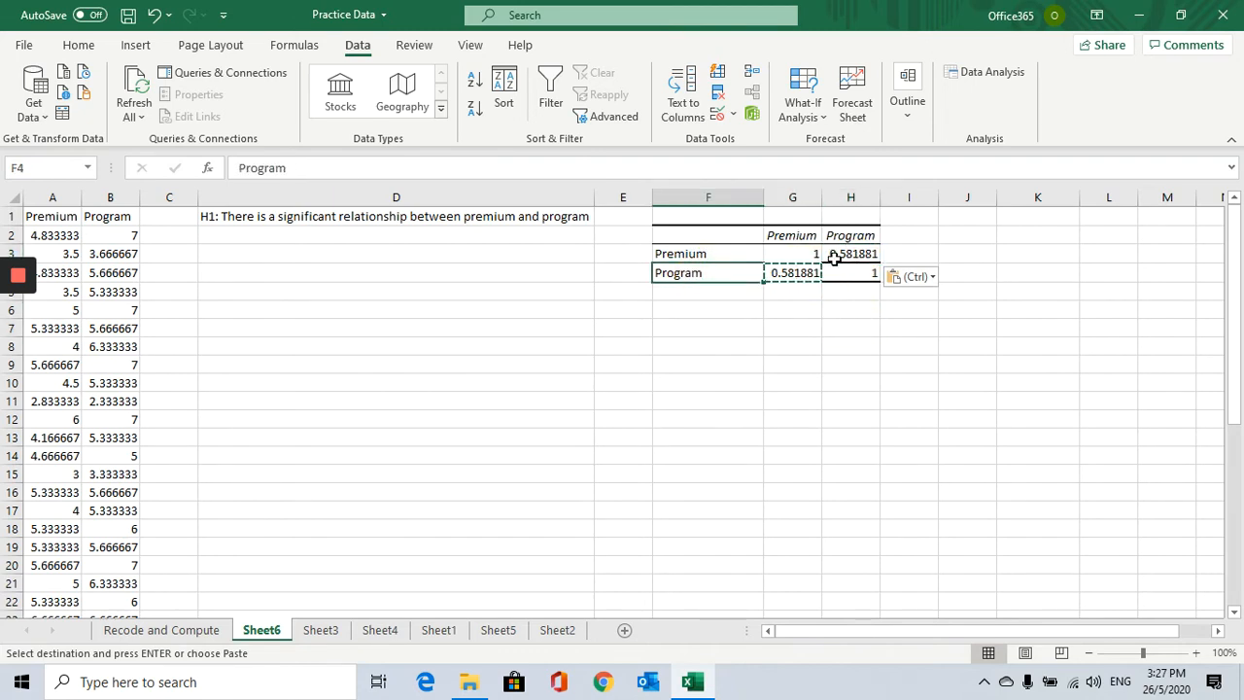
click(949, 255)
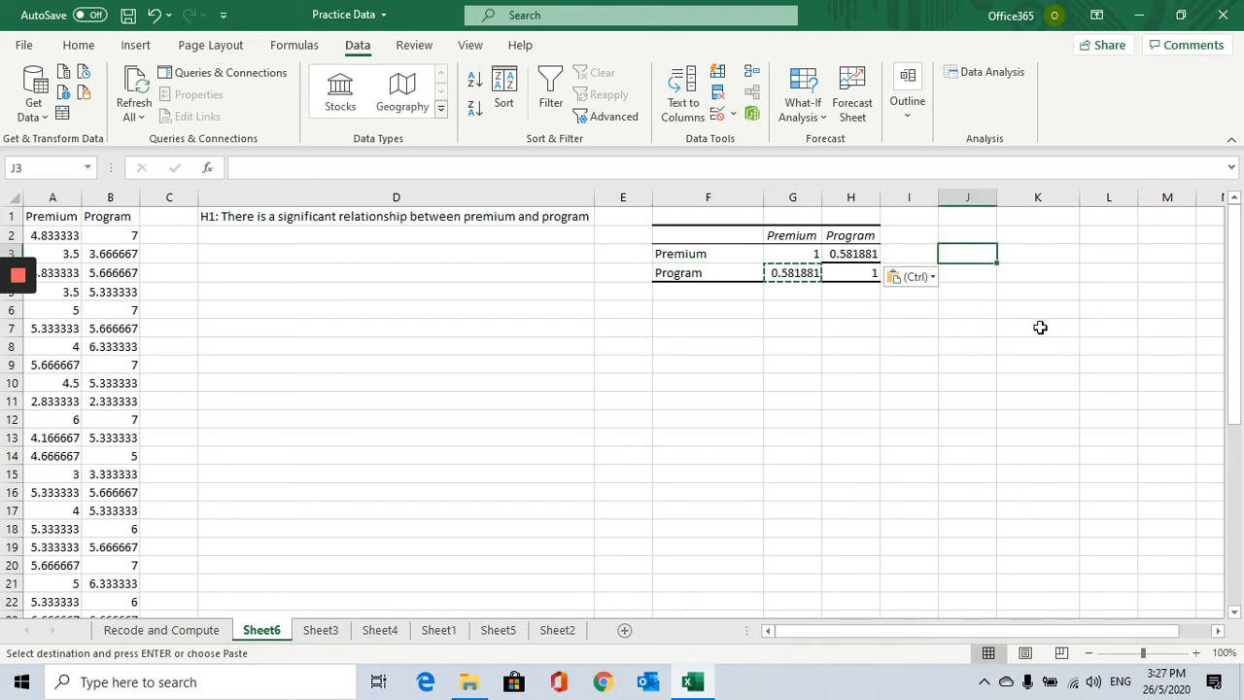
text(r)
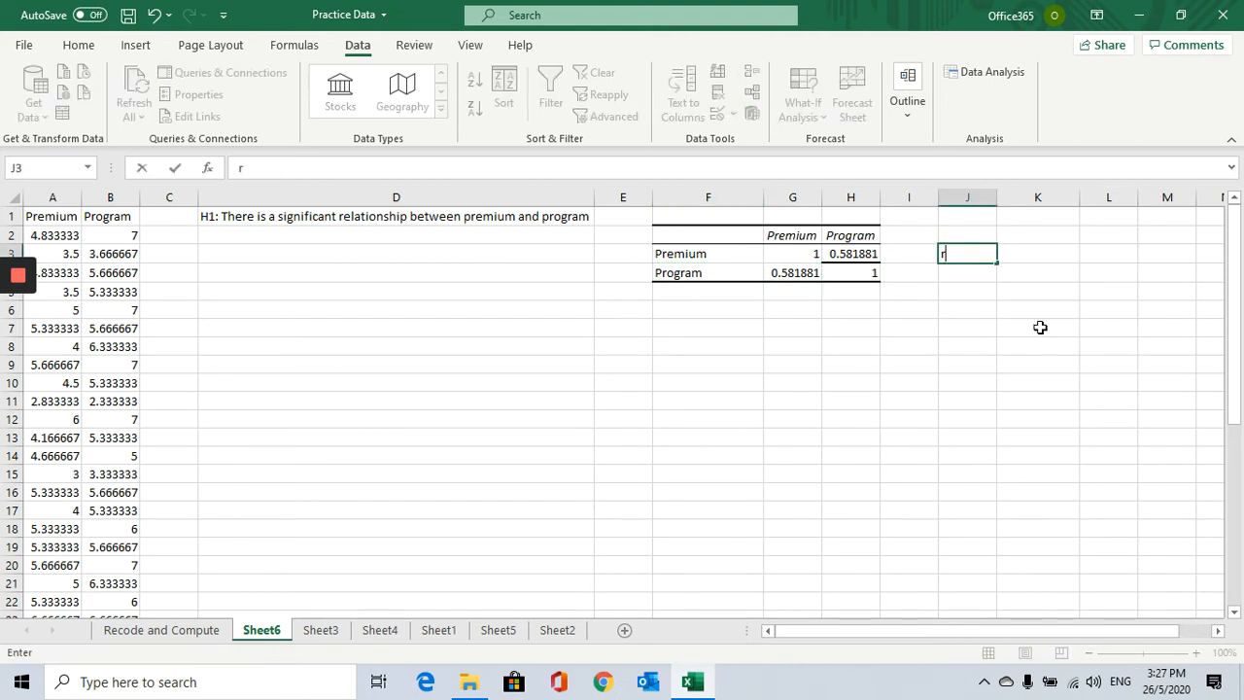
text(=)
text(0.58)
click(1040, 327)
Highlight the r=0.58 note in J3 with a yellow fill.
click(670, 273)
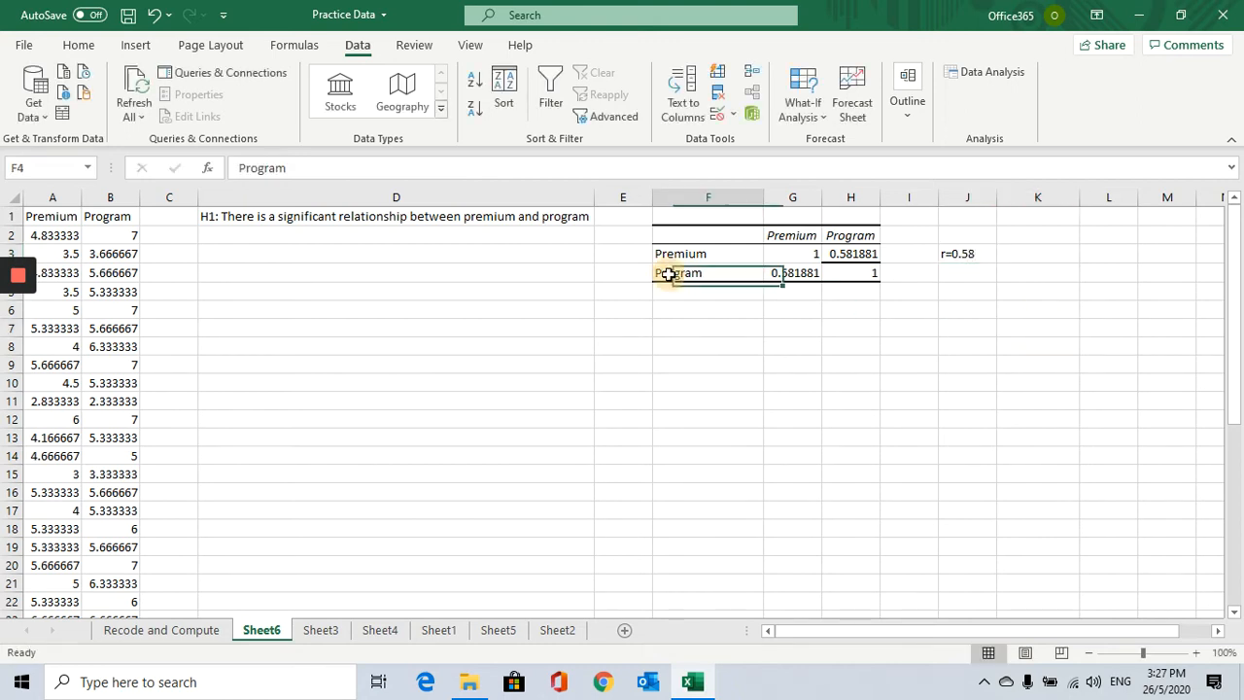
click(790, 235)
click(715, 289)
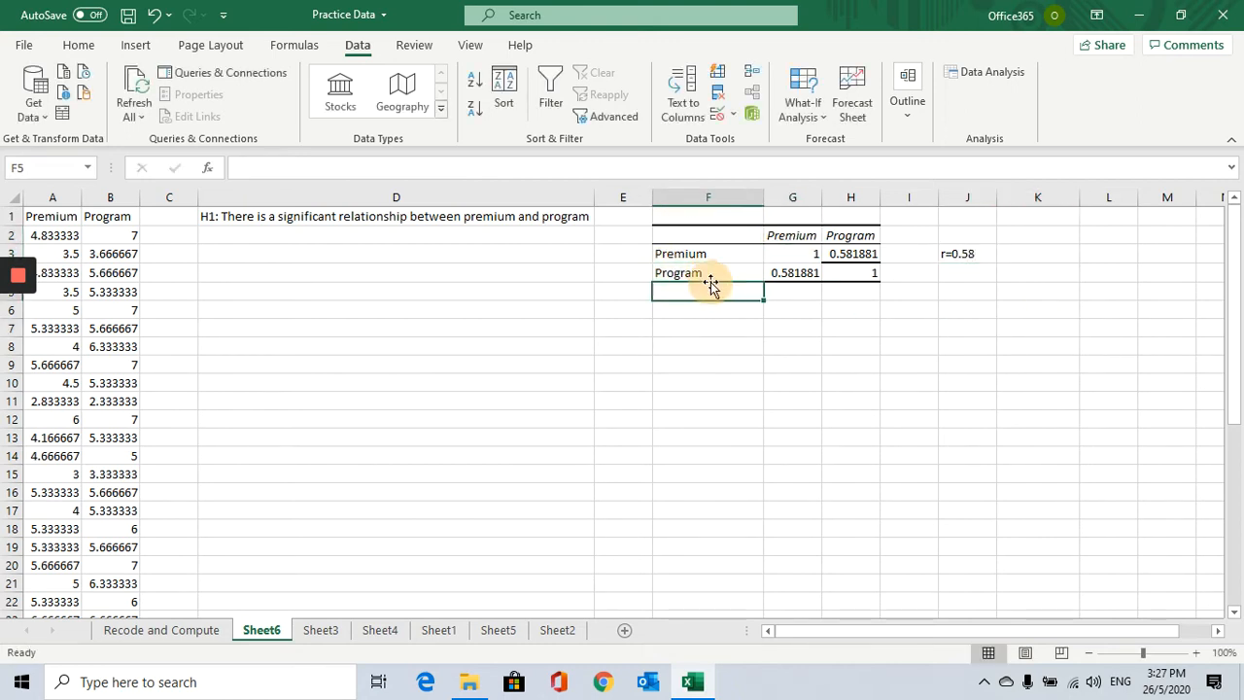
click(953, 254)
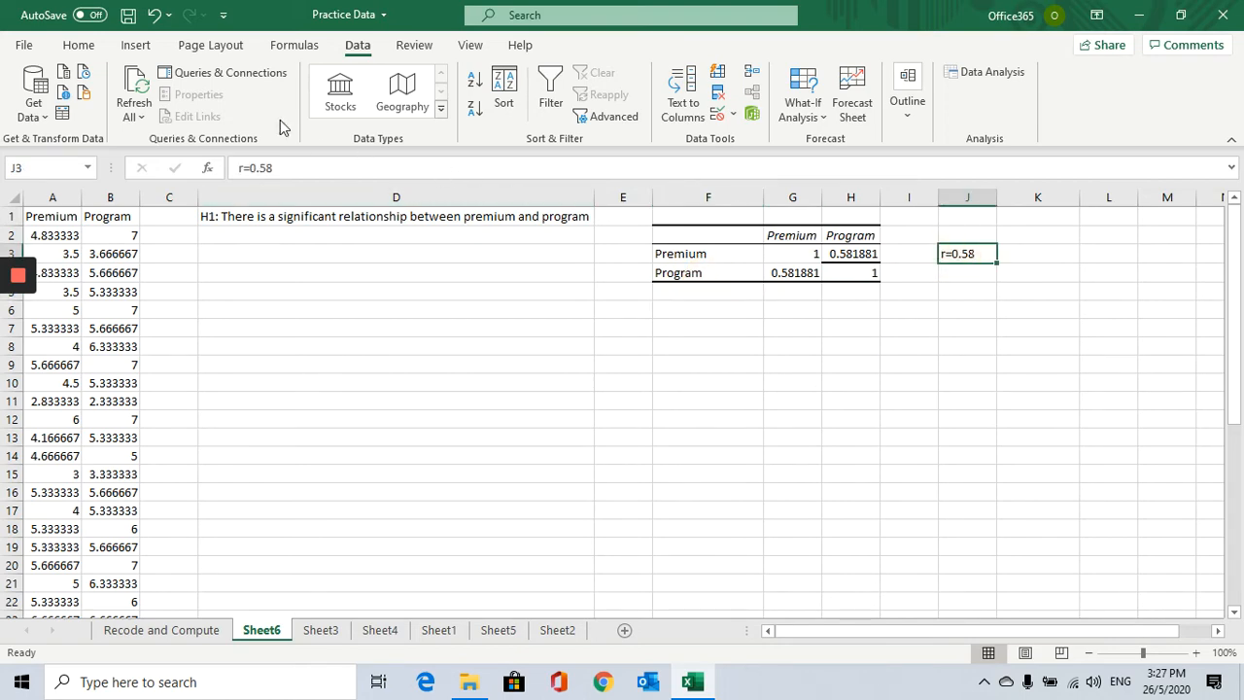
click(135, 45)
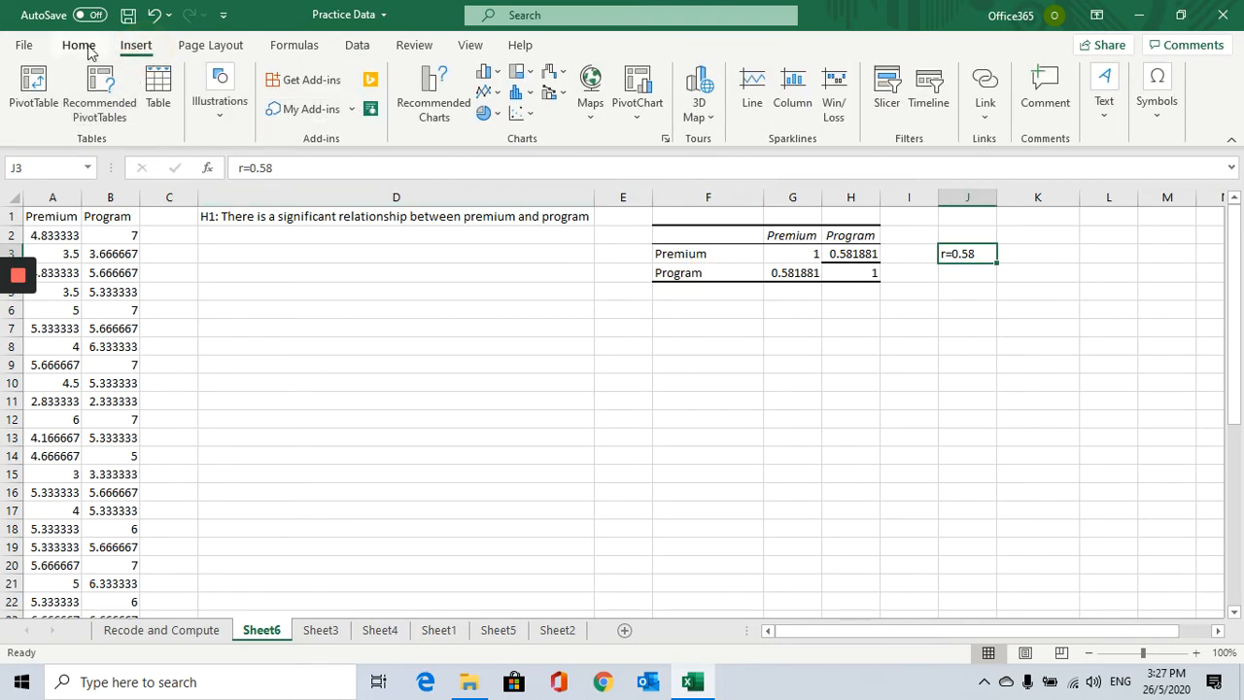
click(77, 45)
click(229, 108)
click(1007, 303)
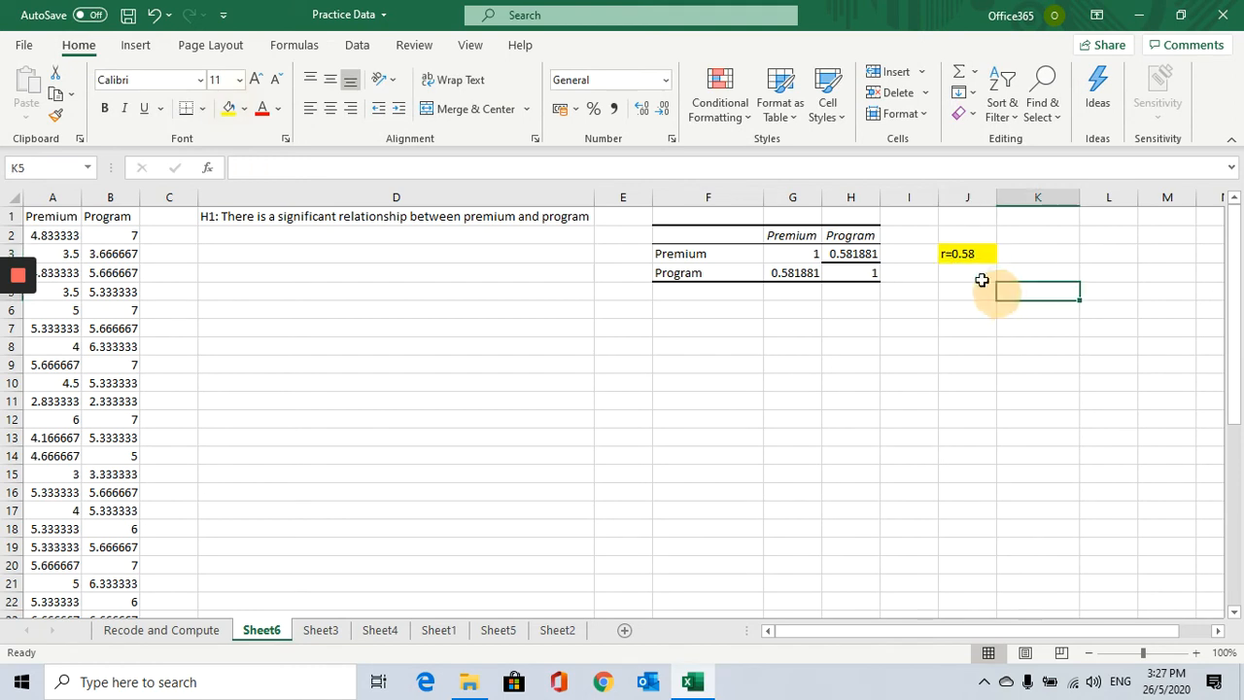
Start a Regression analysis from the Data Analysis tools.
click(968, 256)
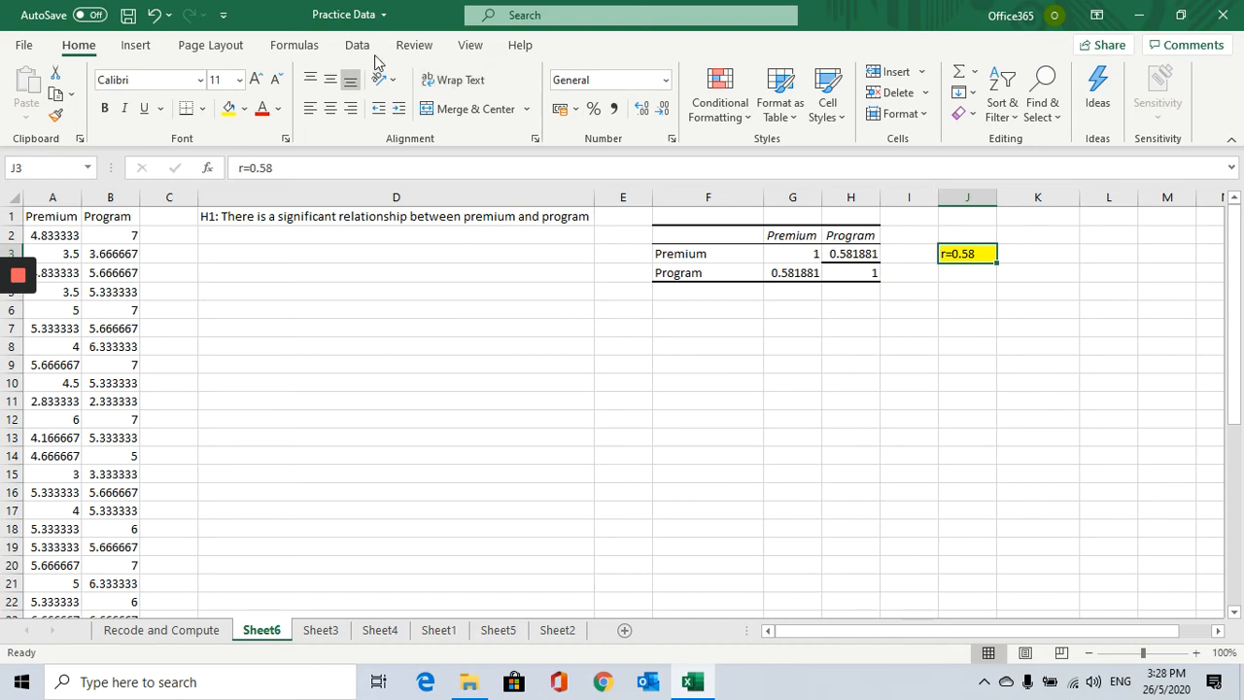
click(359, 46)
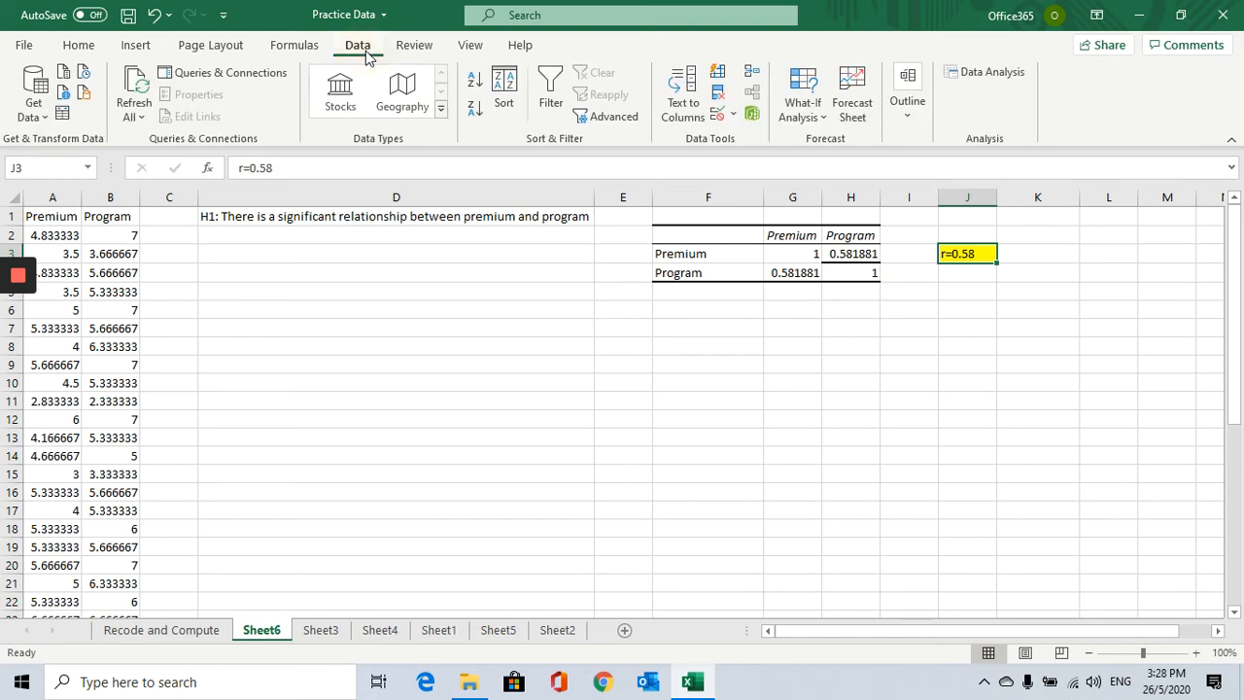
click(989, 78)
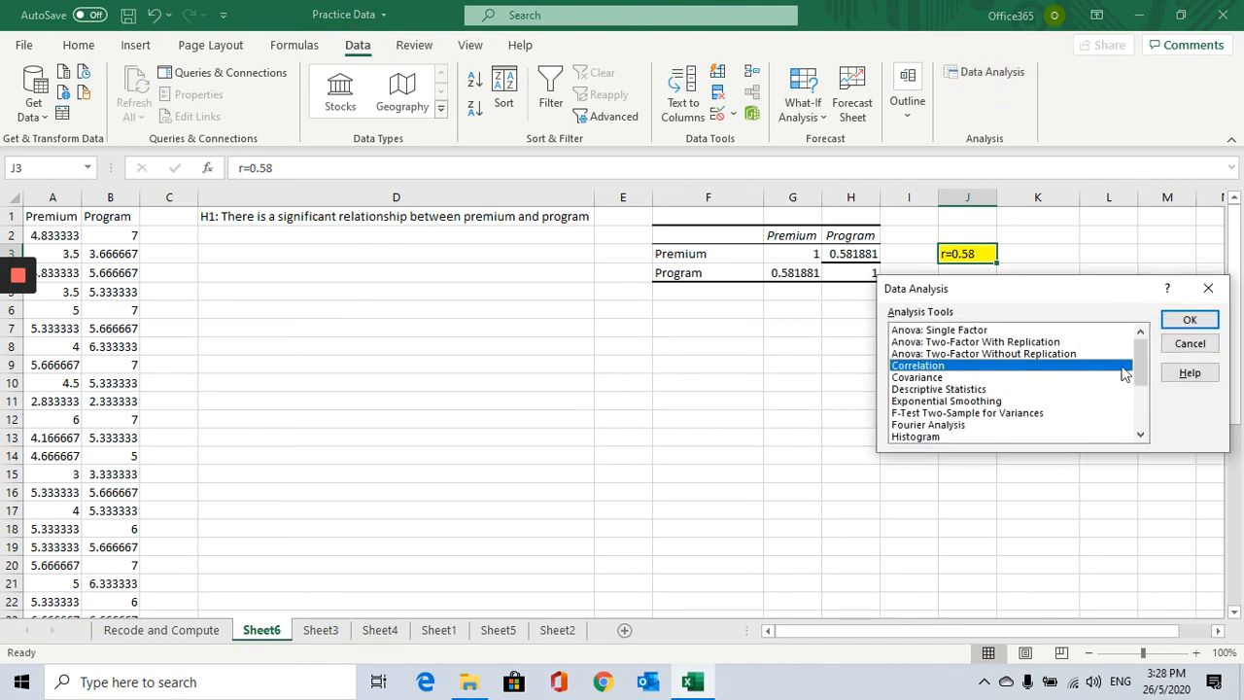
scroll(1140, 365, down, 3)
click(933, 379)
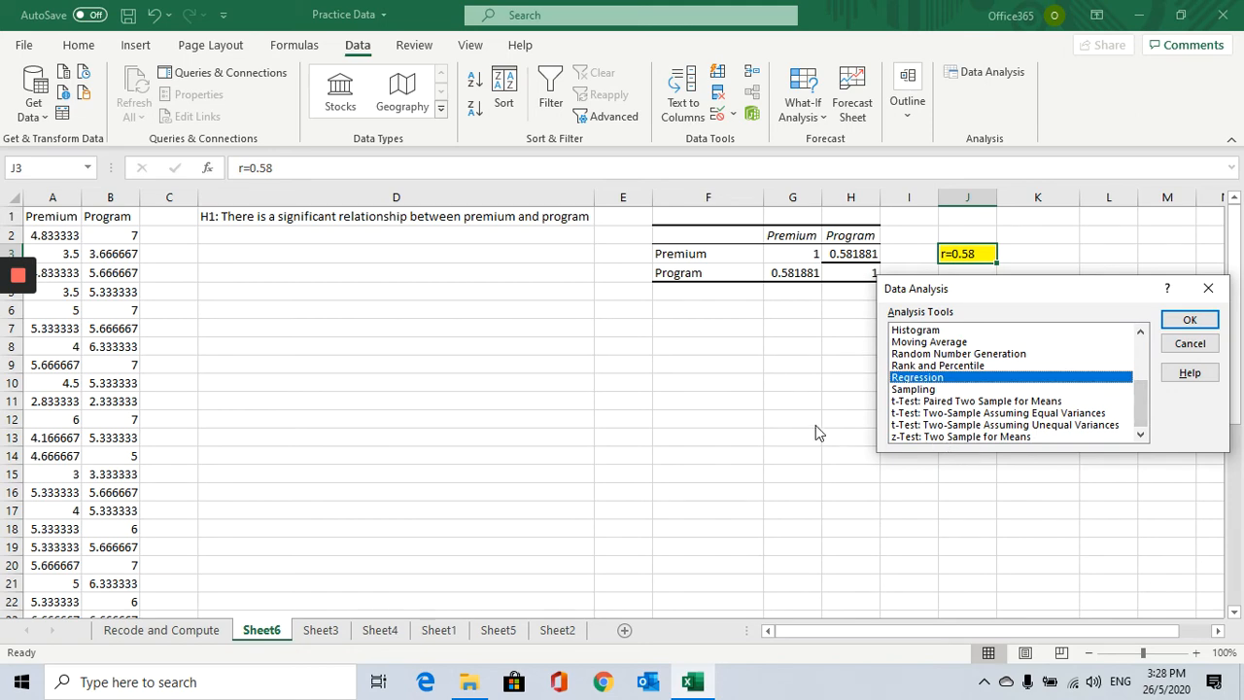
click(1203, 317)
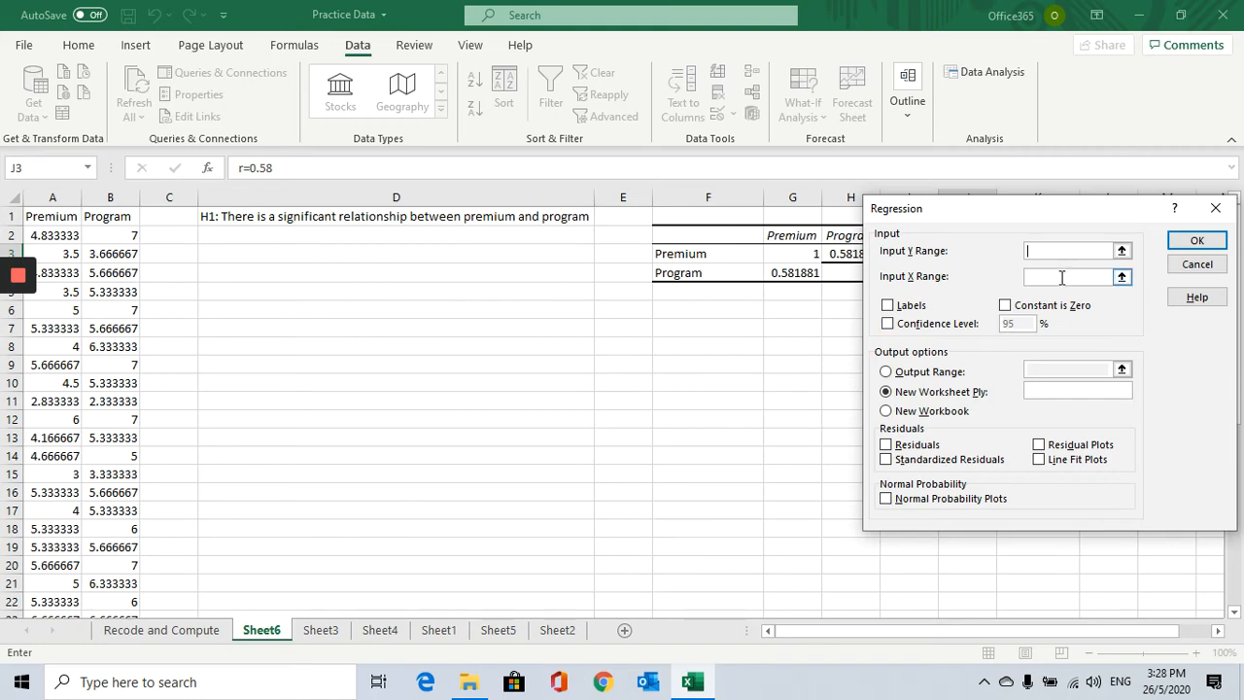
Set the regression's X input range to the Premium column, A1:A40.
click(55, 219)
scroll(55, 418, down, 4)
scroll(55, 418, down, 3)
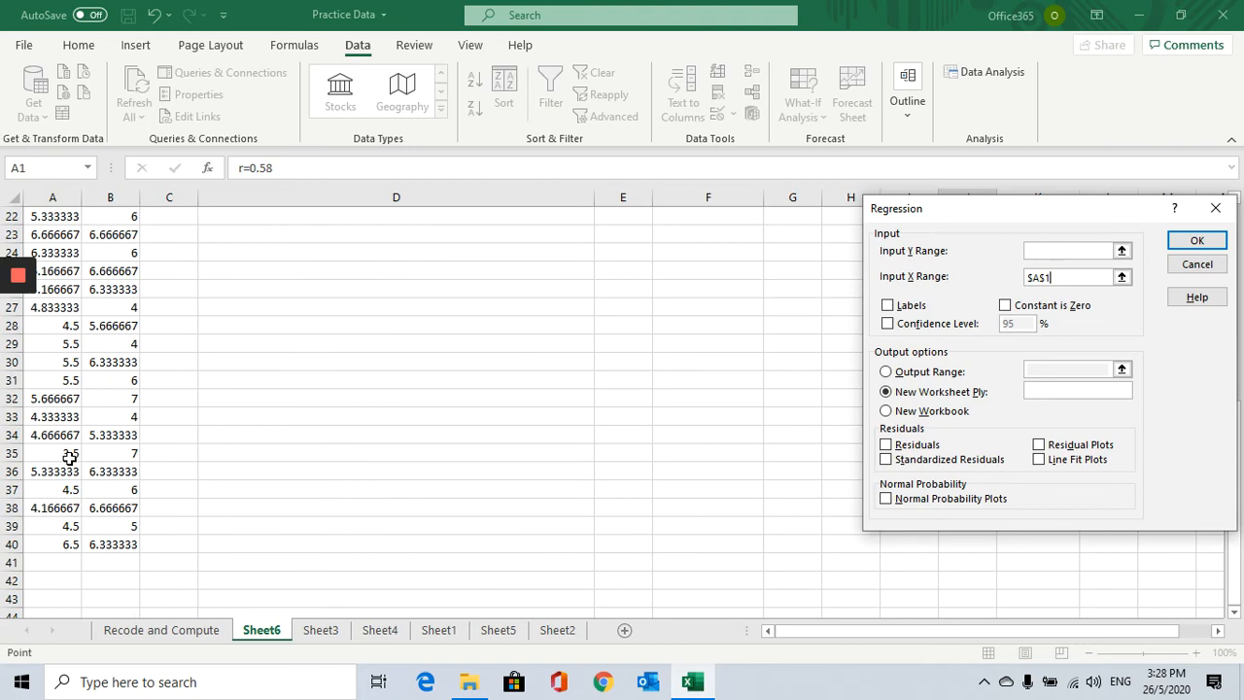
shift+click(70, 545)
scroll(334, 488, up, 7)
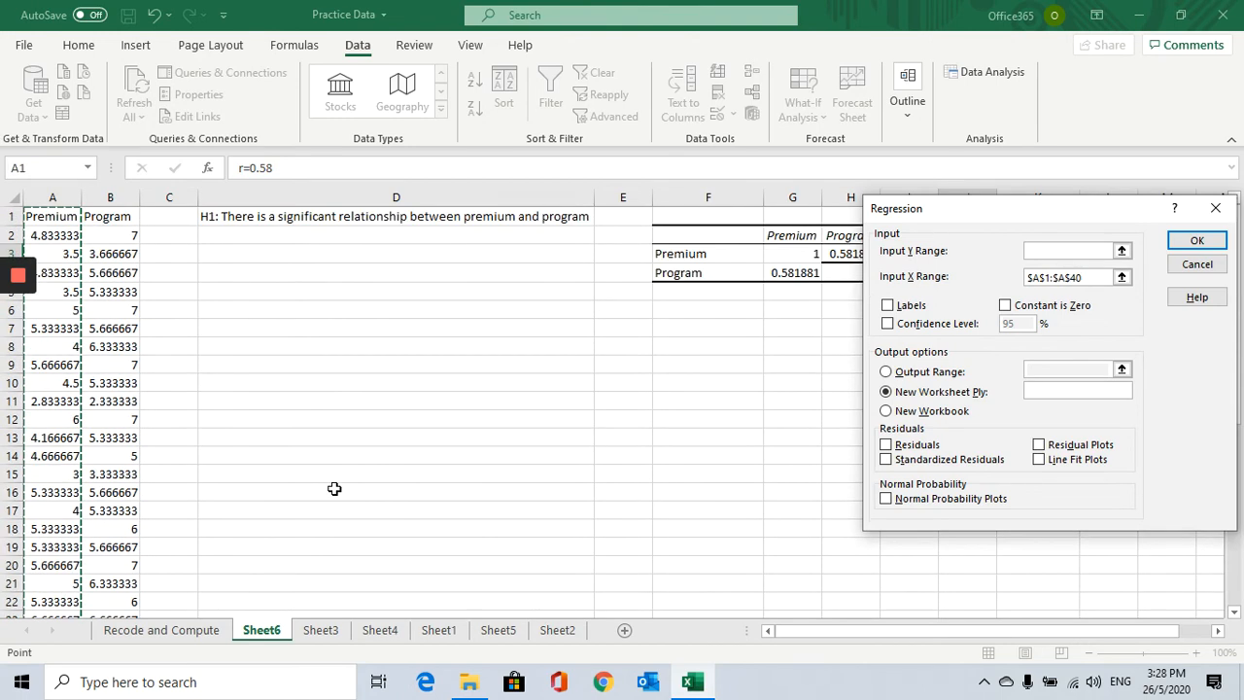
Set the regression's Y input range to the Program column, B1:B40.
click(1047, 252)
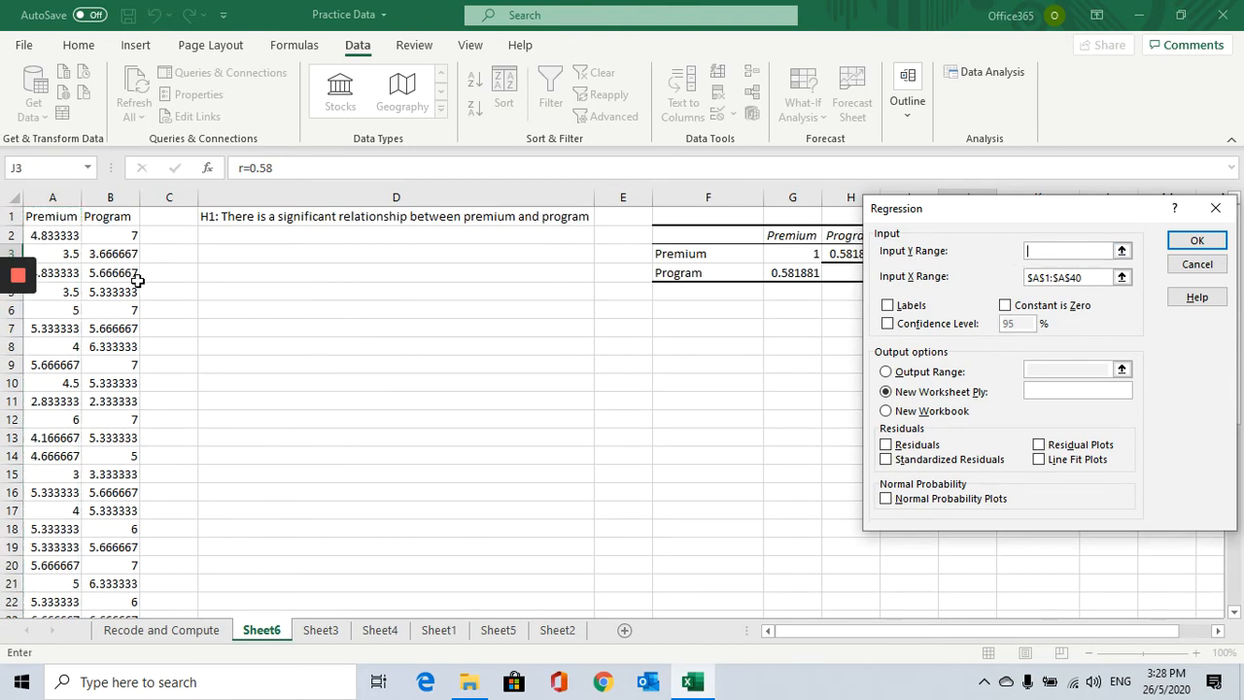
click(106, 216)
scroll(130, 412, down, 2)
scroll(130, 413, down, 5)
shift+click(131, 491)
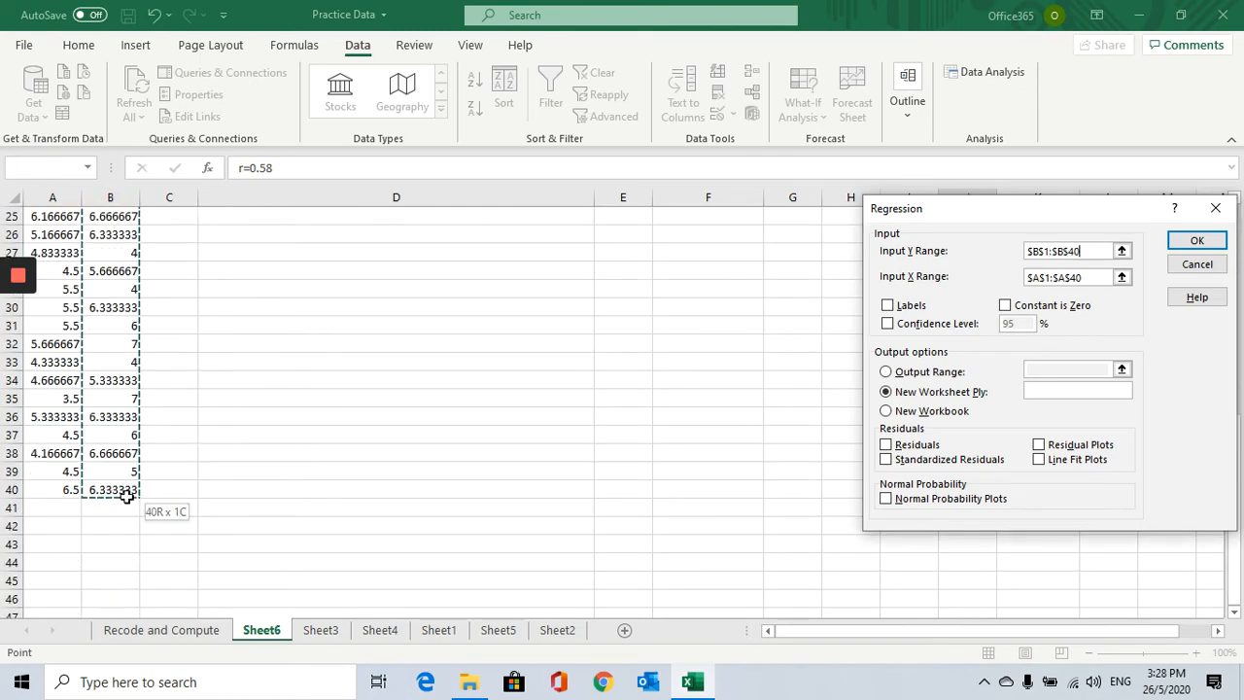
scroll(506, 491, up, 8)
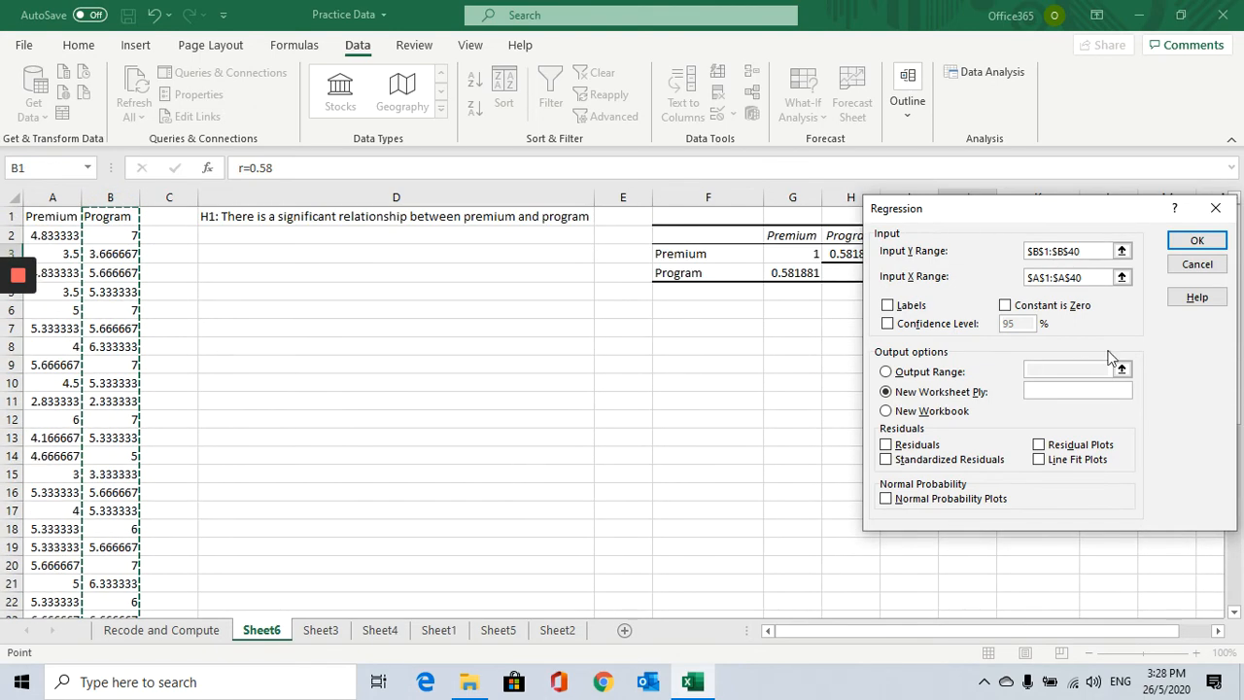
Turn on Labels, set the output range to F7 on the current sheet, and run the regression.
click(888, 306)
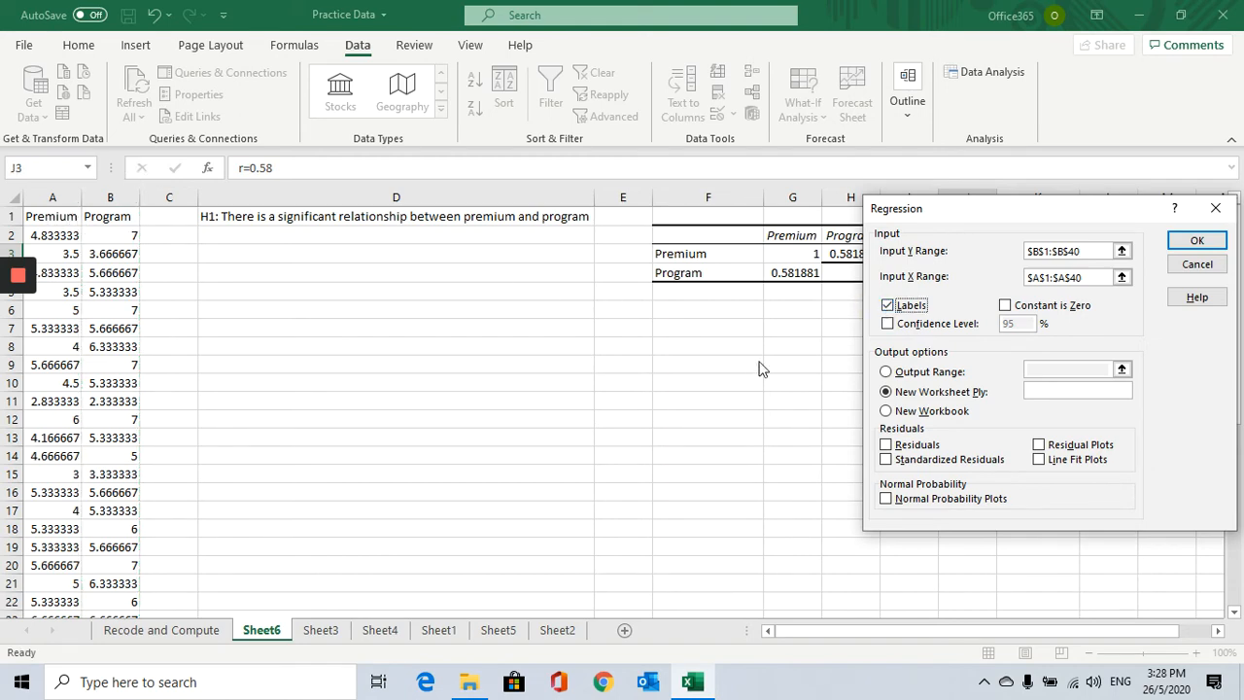
click(885, 371)
click(1055, 364)
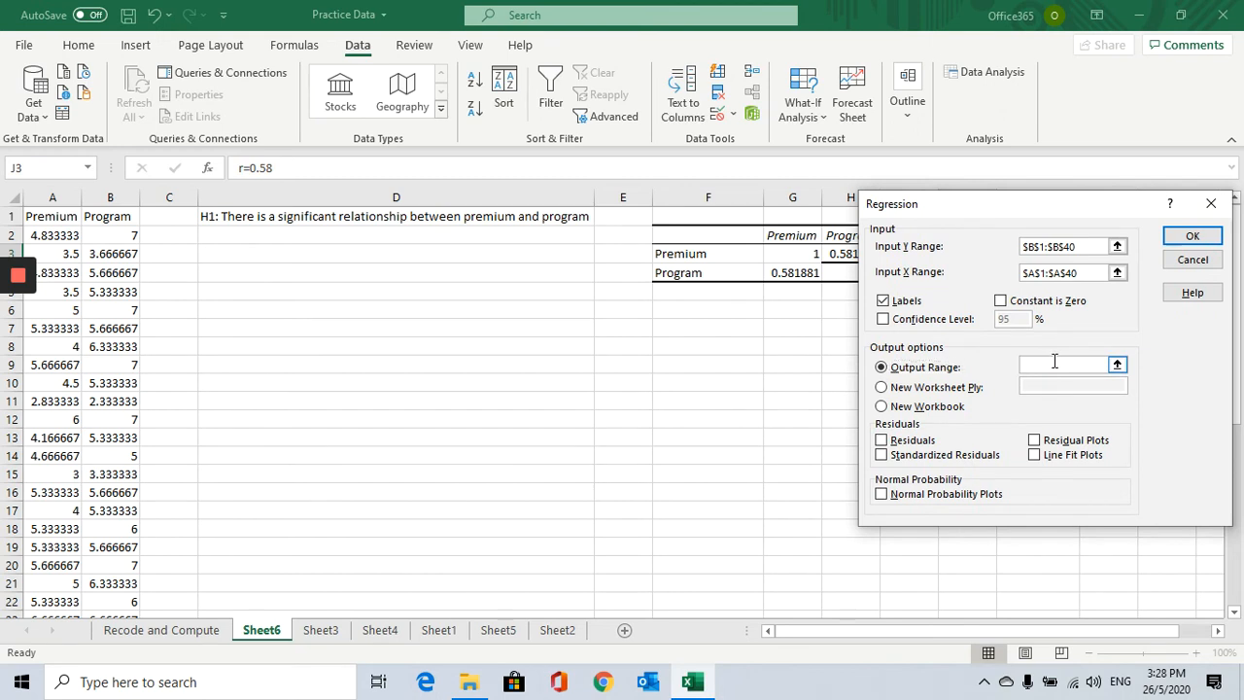
click(708, 316)
click(697, 330)
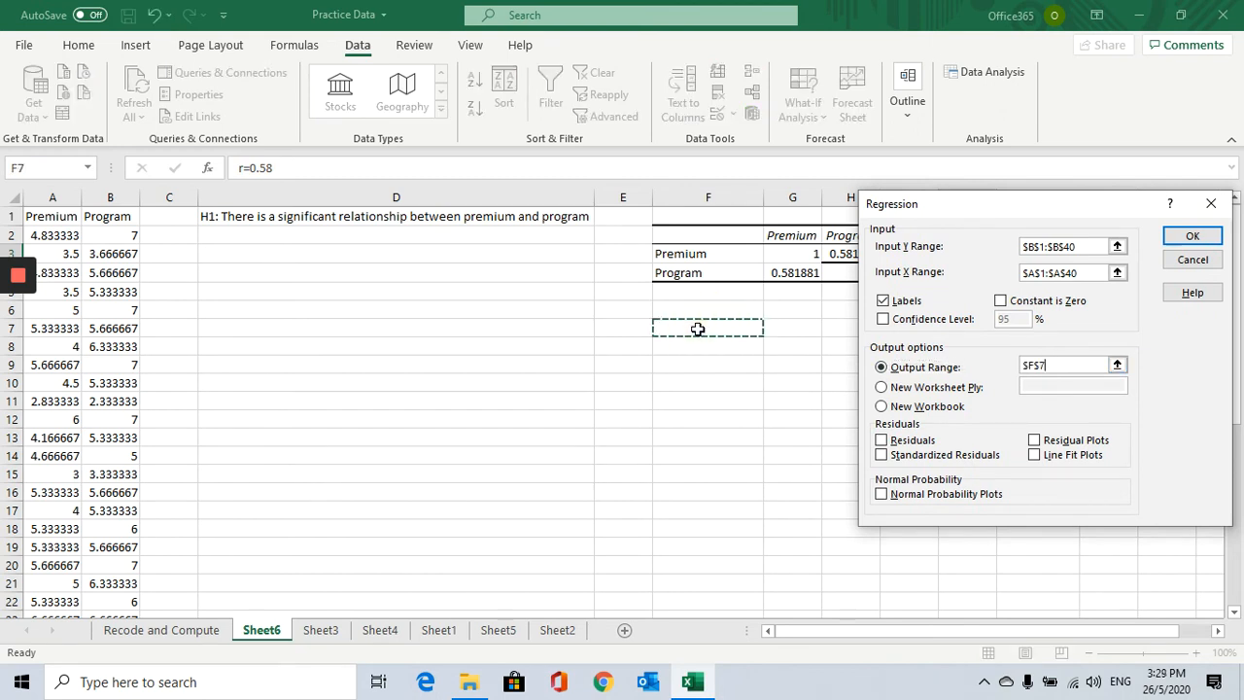
click(1211, 239)
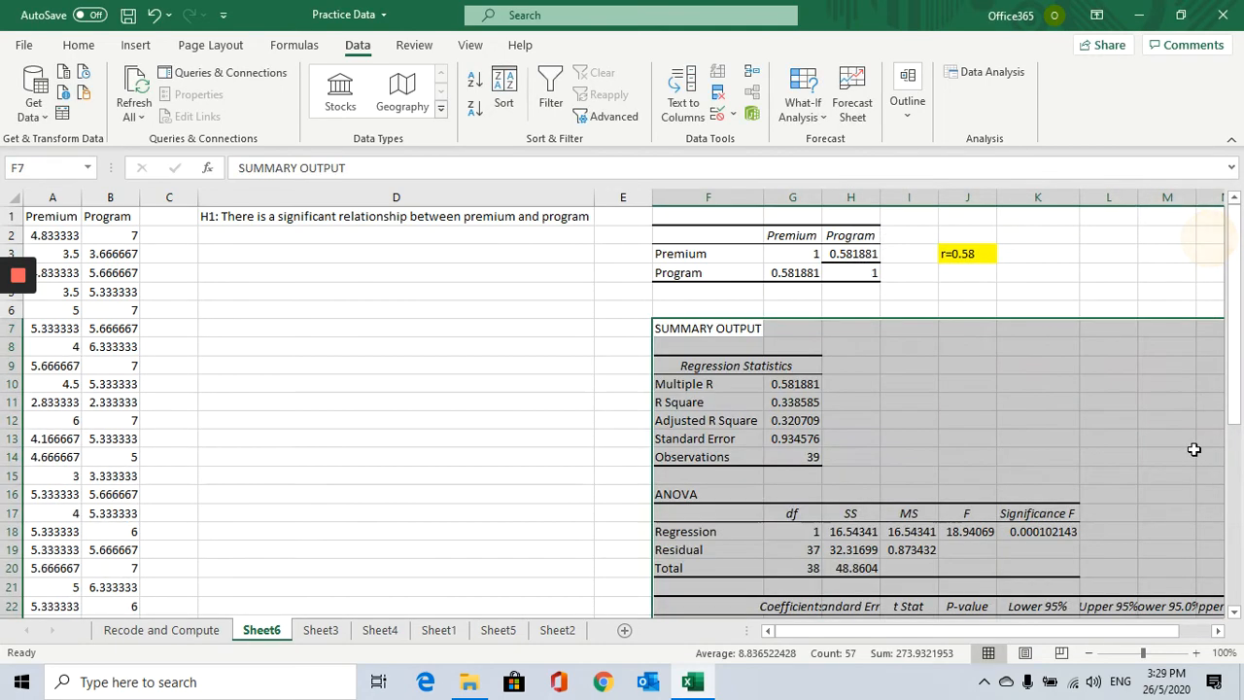
Highlight the Multiple R value in G10 of the regression output with a yellow fill.
click(1112, 500)
scroll(1079, 478, down, 1)
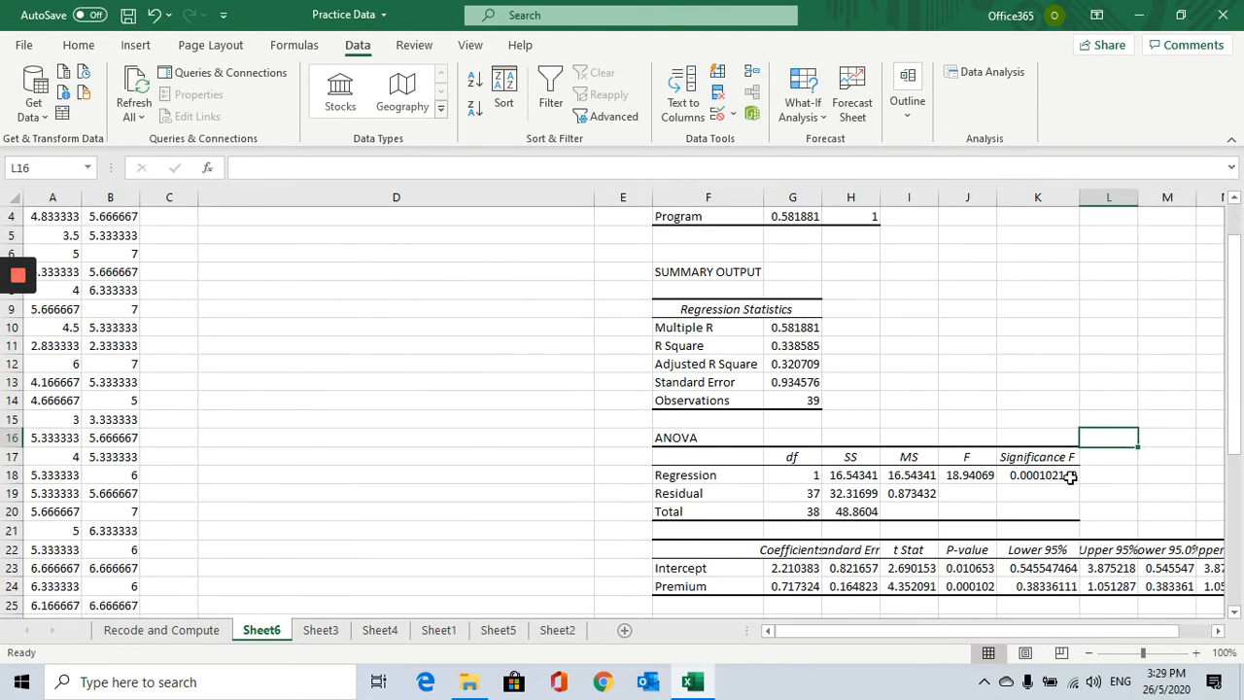
scroll(1071, 475, up, 1)
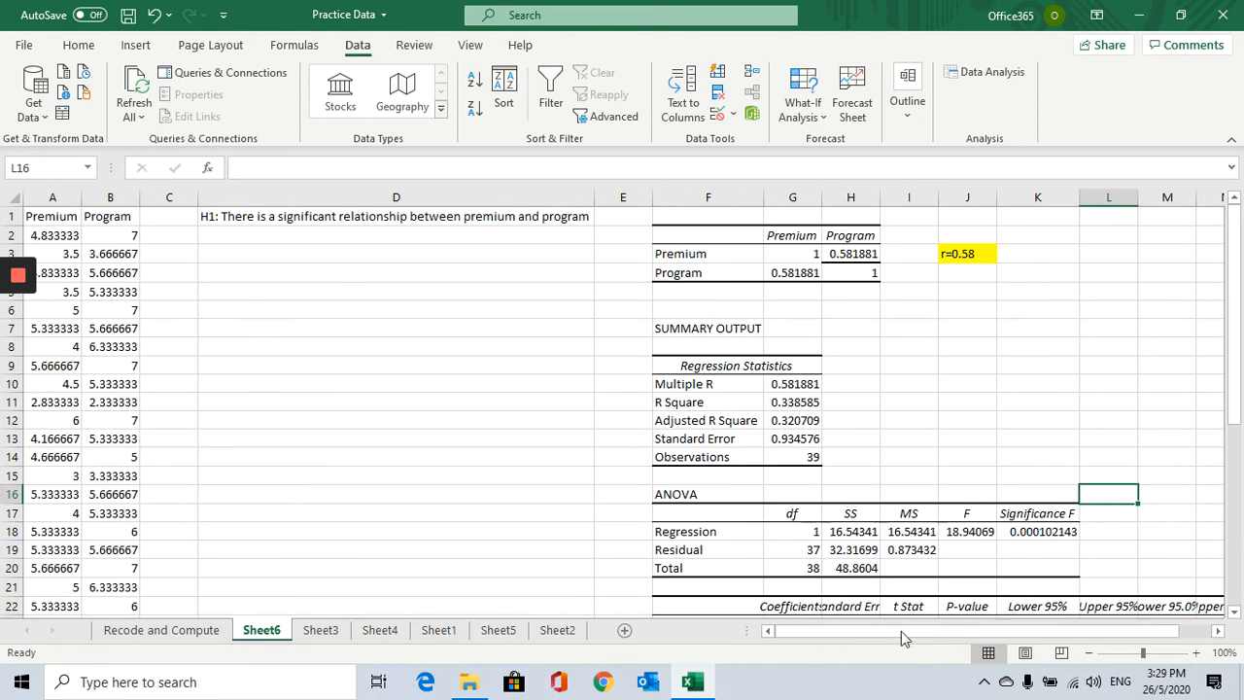
click(787, 389)
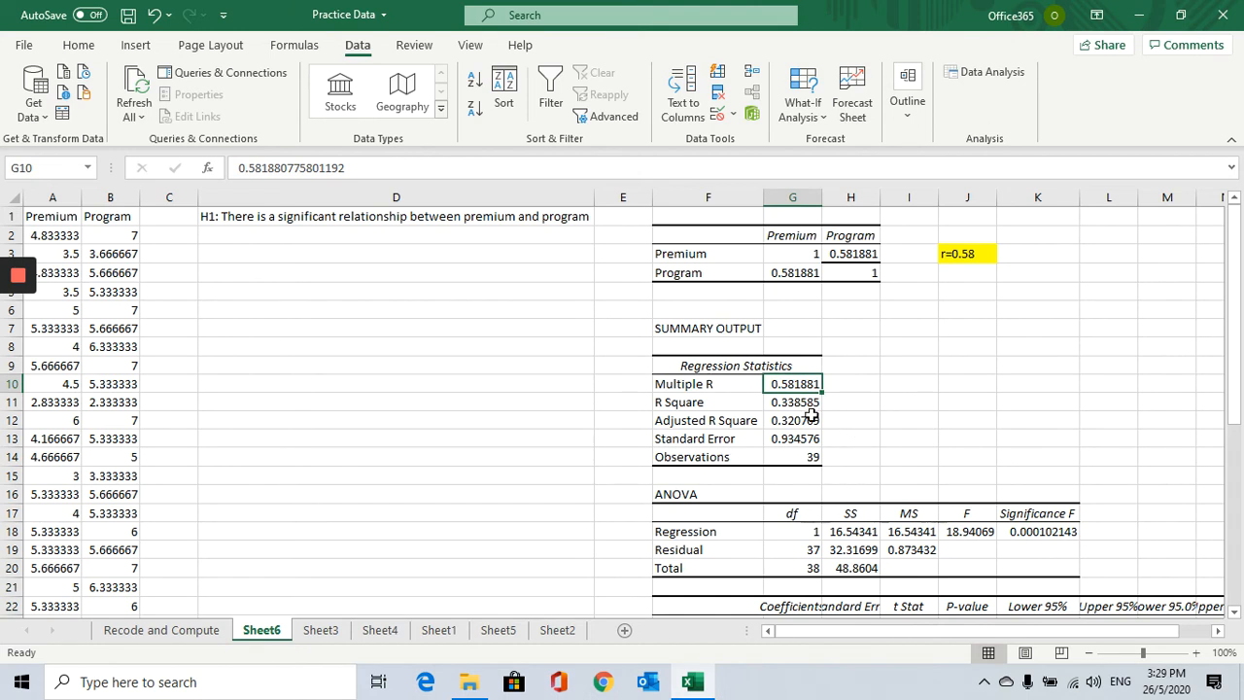
click(700, 386)
click(788, 387)
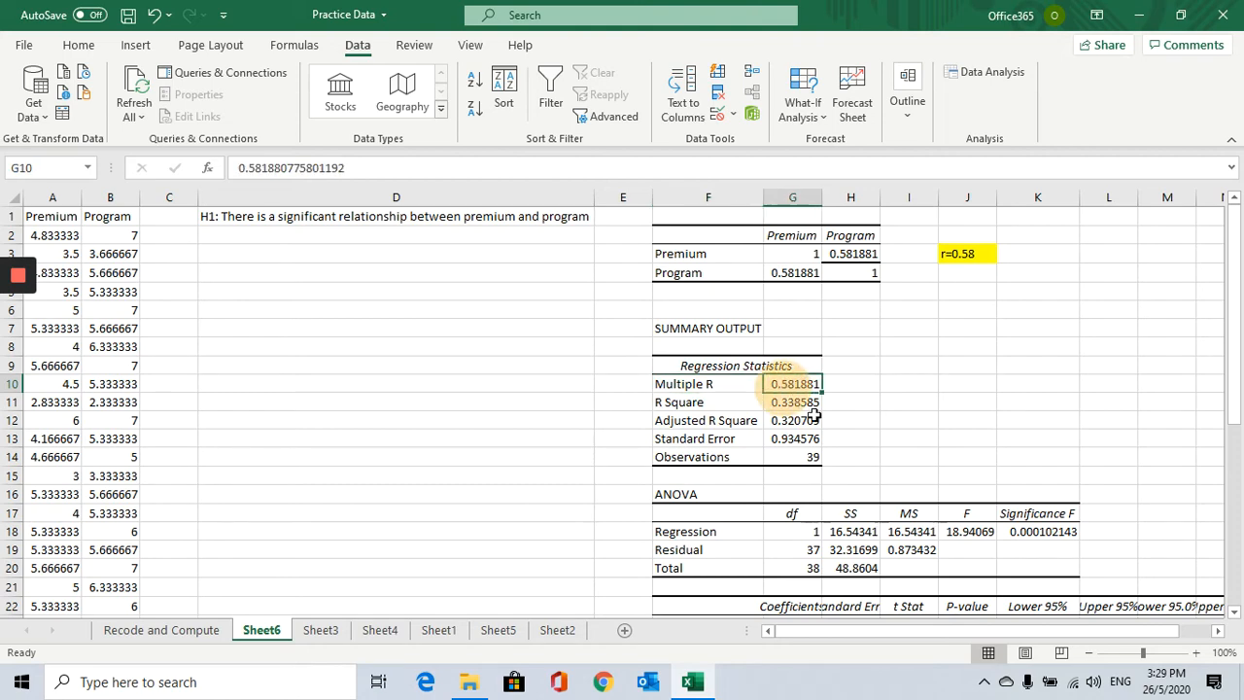
click(136, 45)
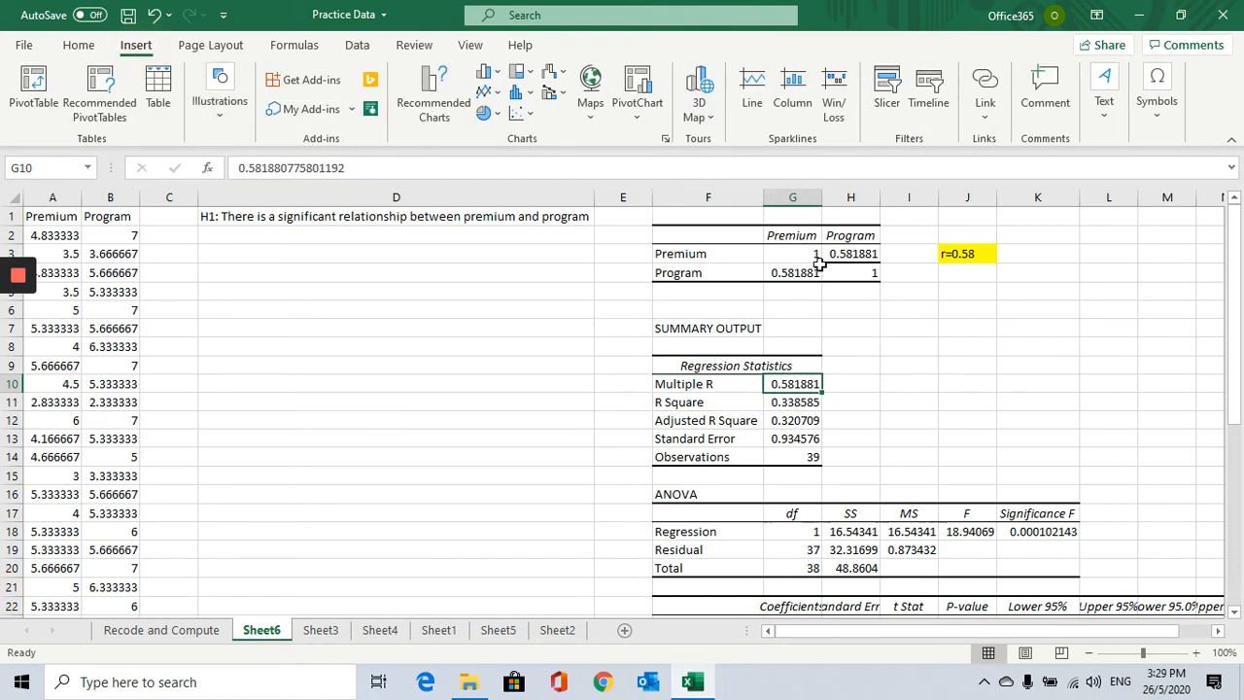
click(77, 45)
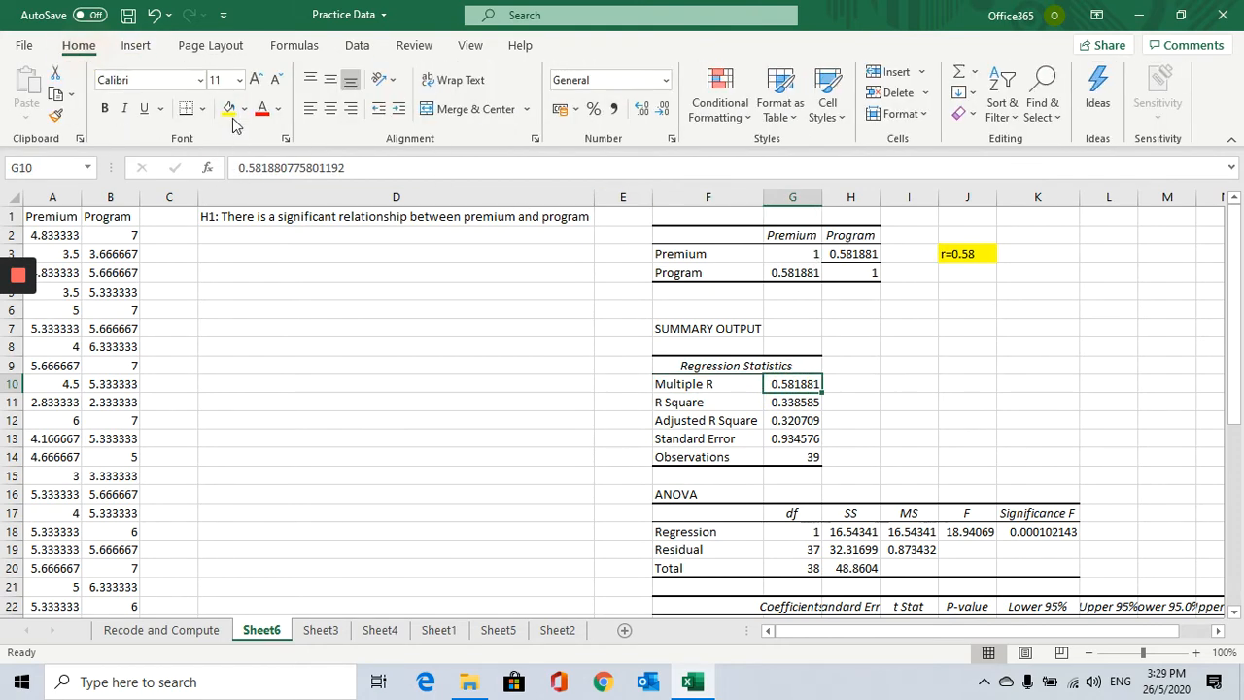
click(229, 107)
click(853, 420)
click(806, 386)
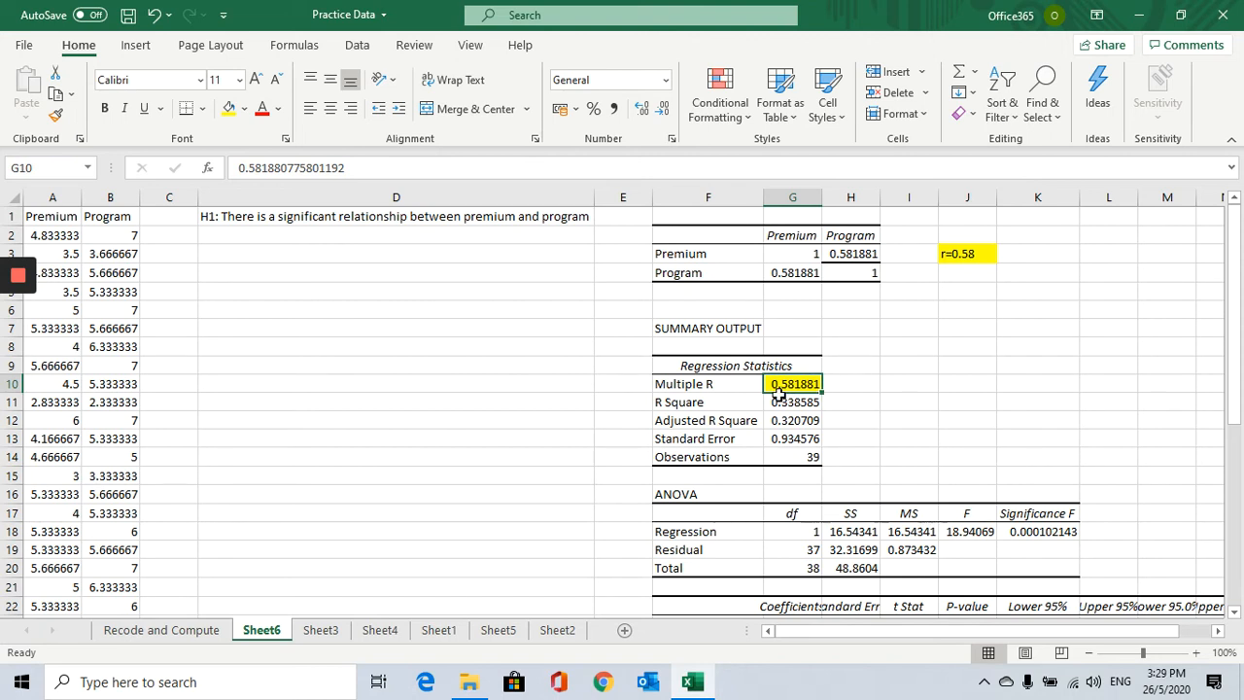
Highlight the matching Premium–Program coefficient in G4 of the correlation table with a yellow fill.
click(787, 272)
click(228, 108)
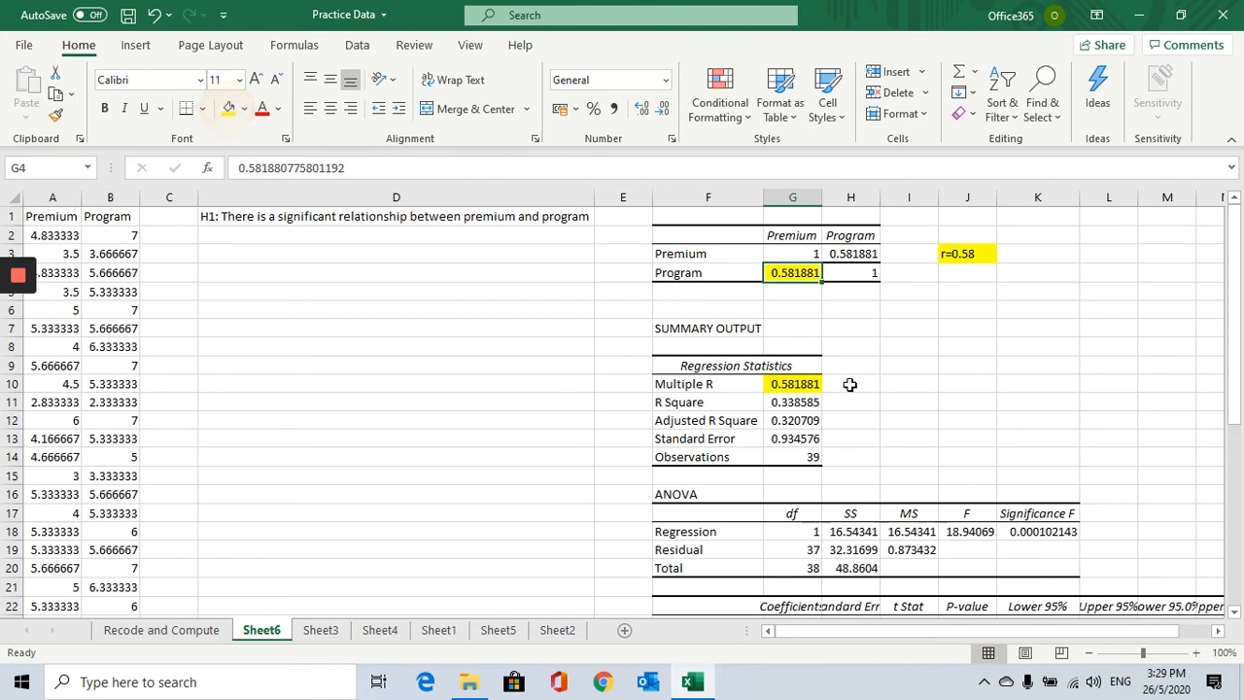
click(849, 386)
click(789, 386)
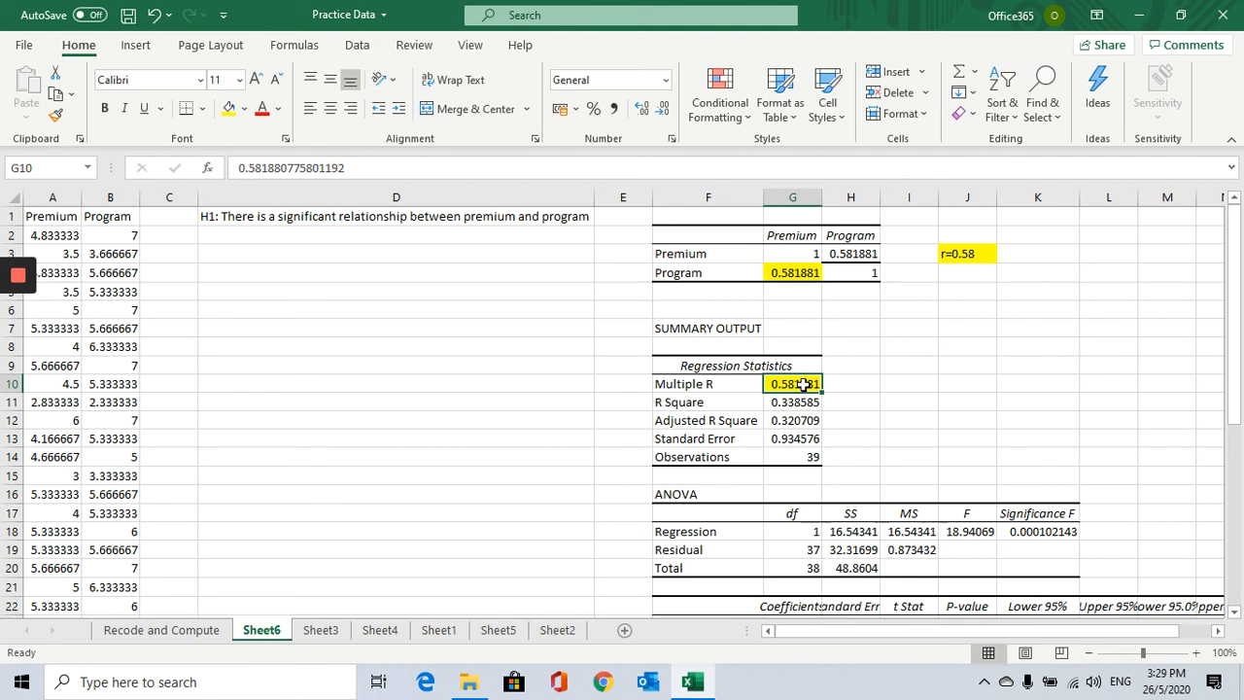
Highlight the Significance F value in K18 of the ANOVA table with a yellow fill.
click(1053, 531)
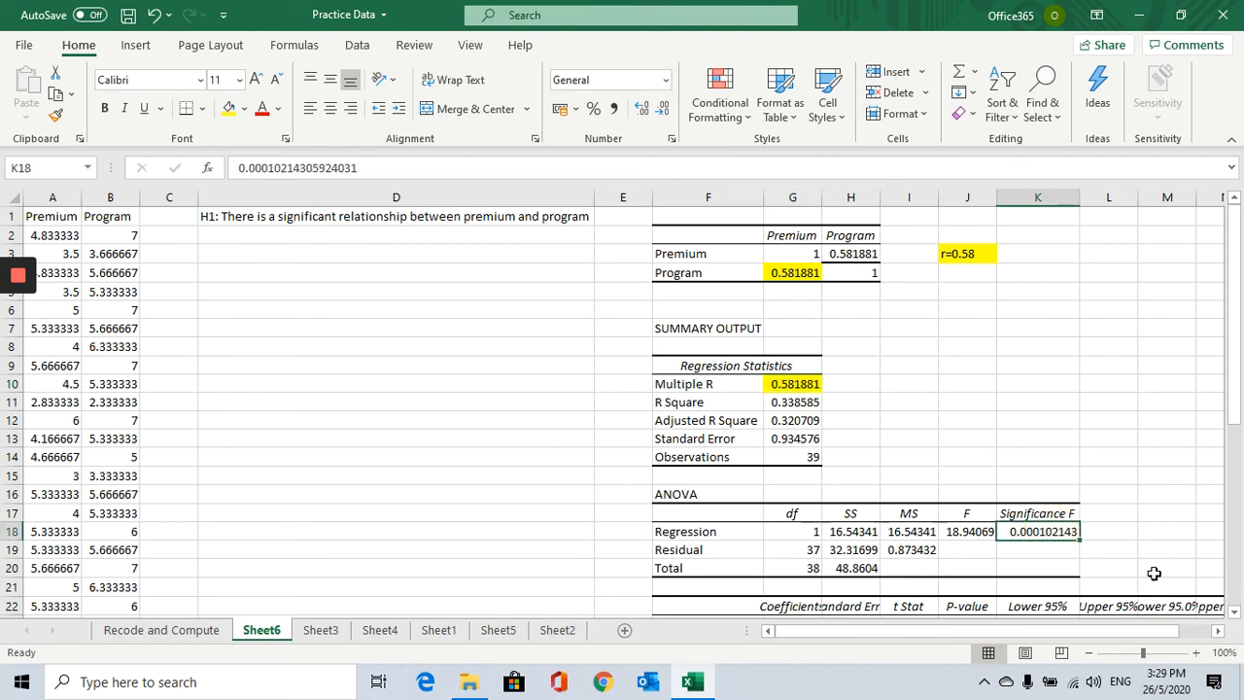
click(229, 108)
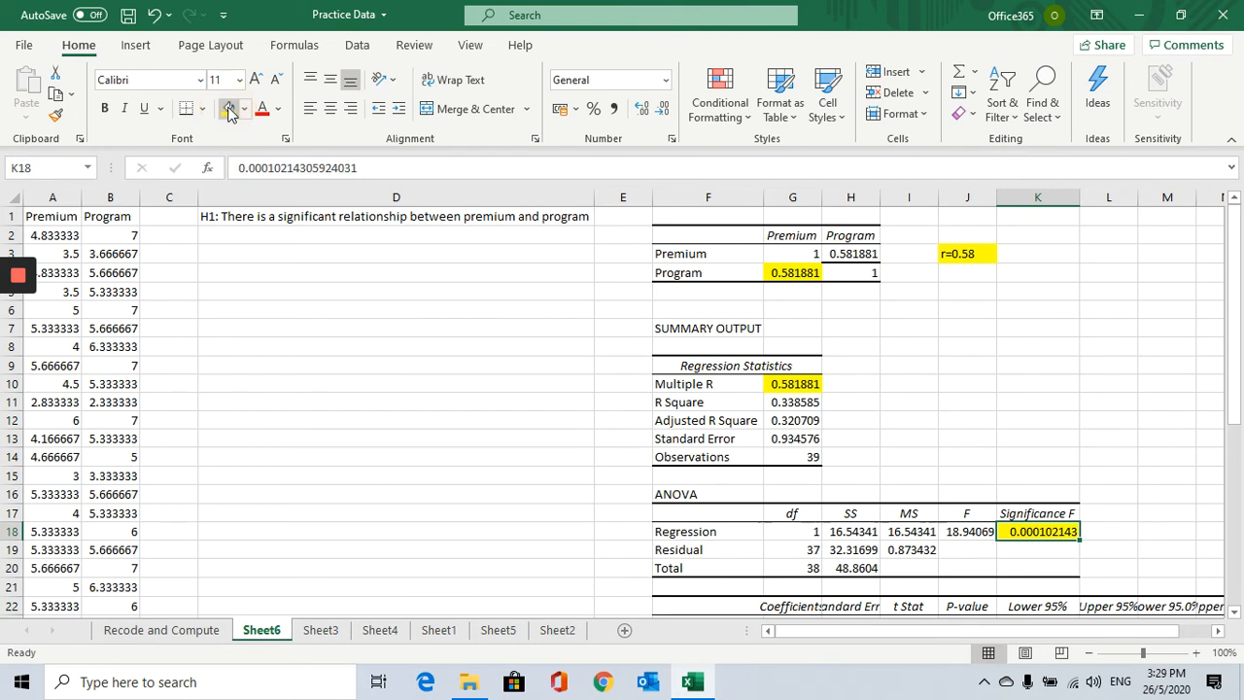
click(1041, 550)
click(1050, 532)
click(339, 214)
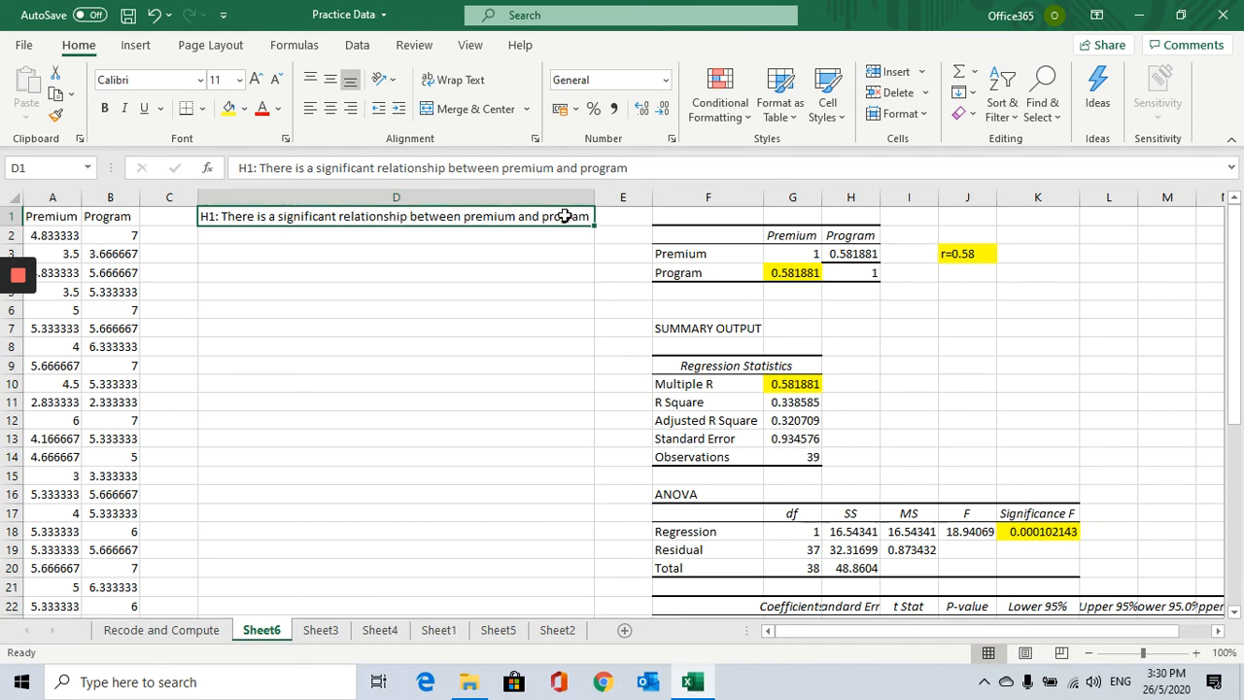
click(957, 254)
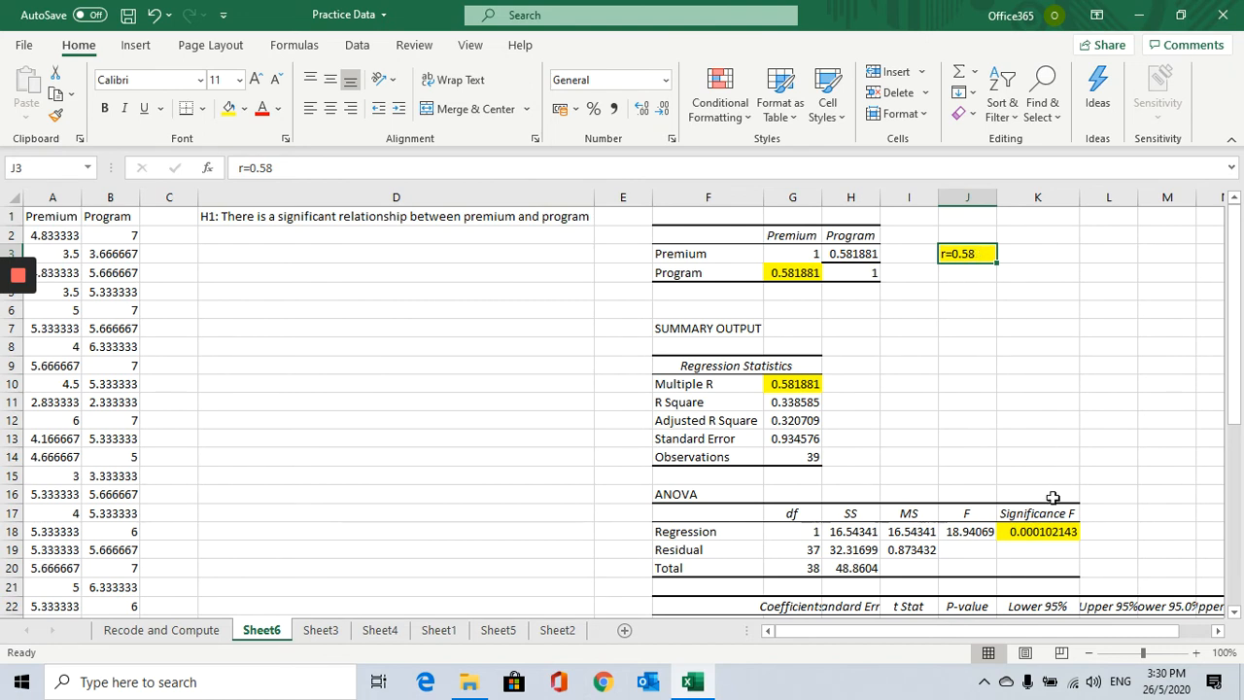
click(1038, 535)
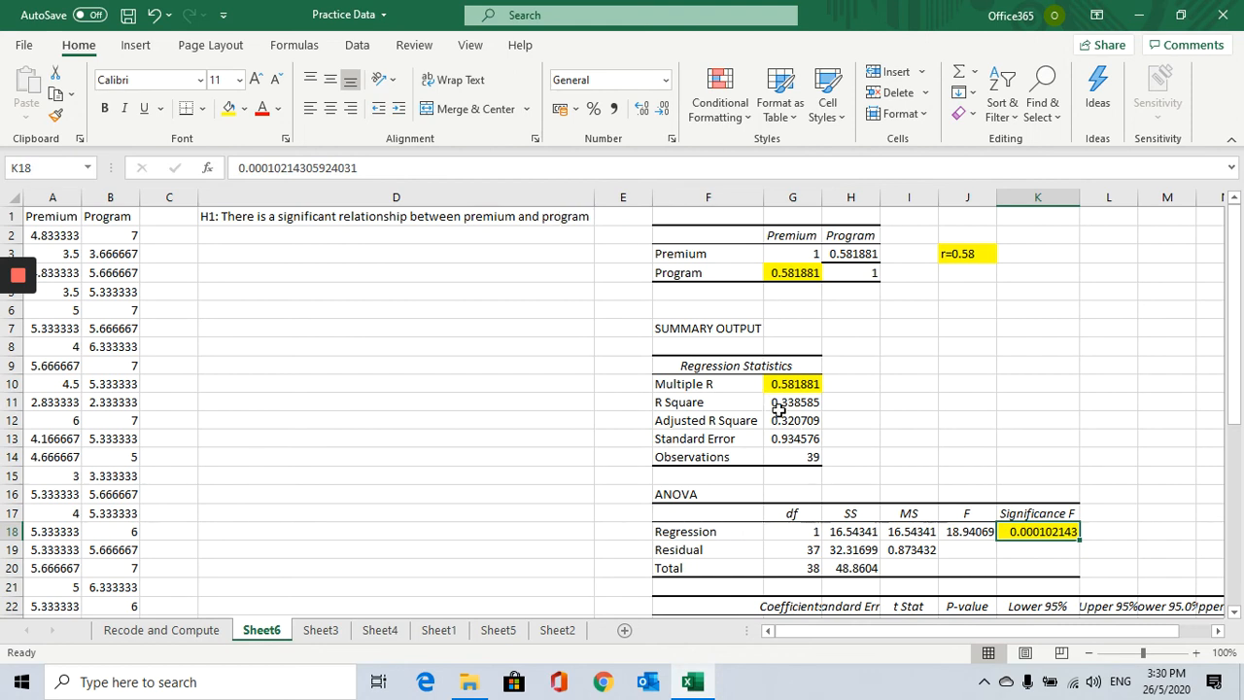
Shade the R Square label and value in F11:G11 with a light blue fill.
click(693, 408)
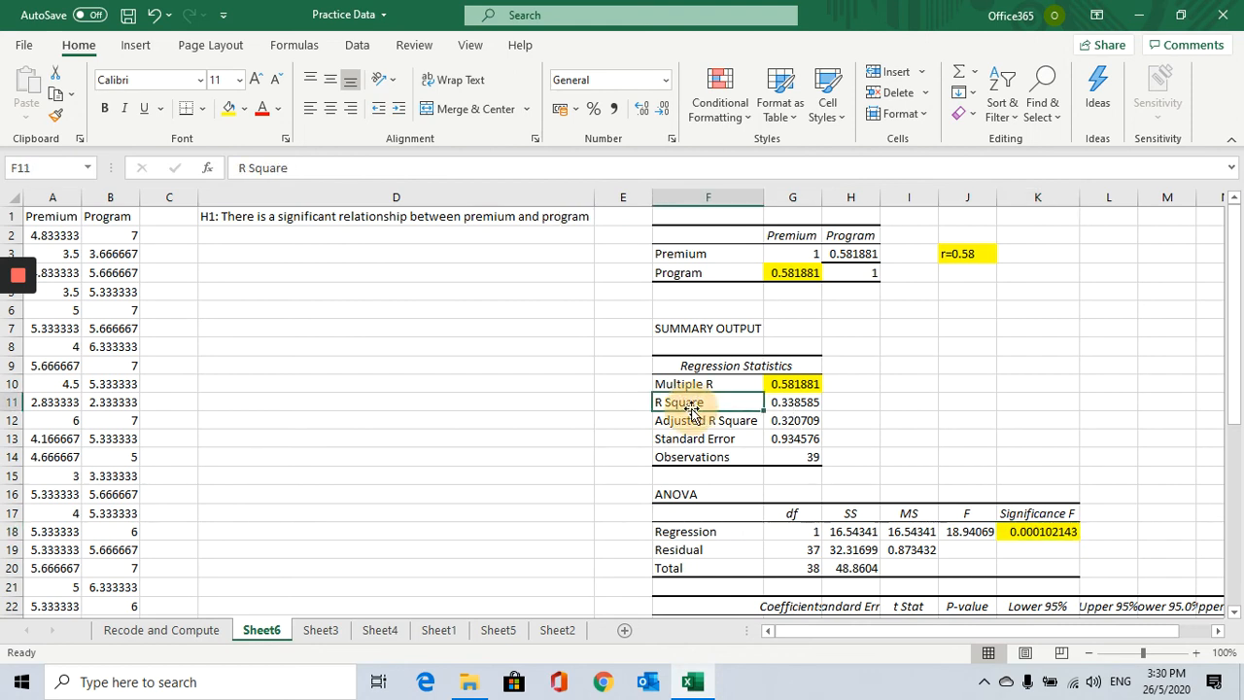
shift+click(794, 406)
click(242, 108)
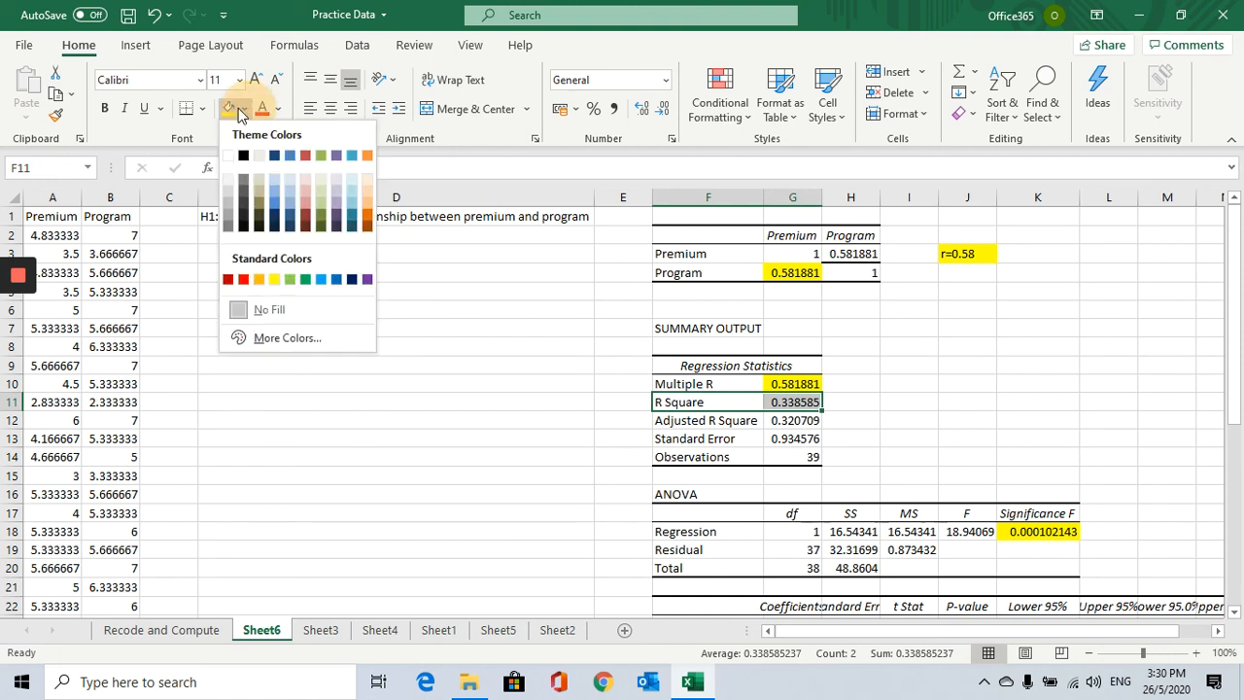
click(274, 176)
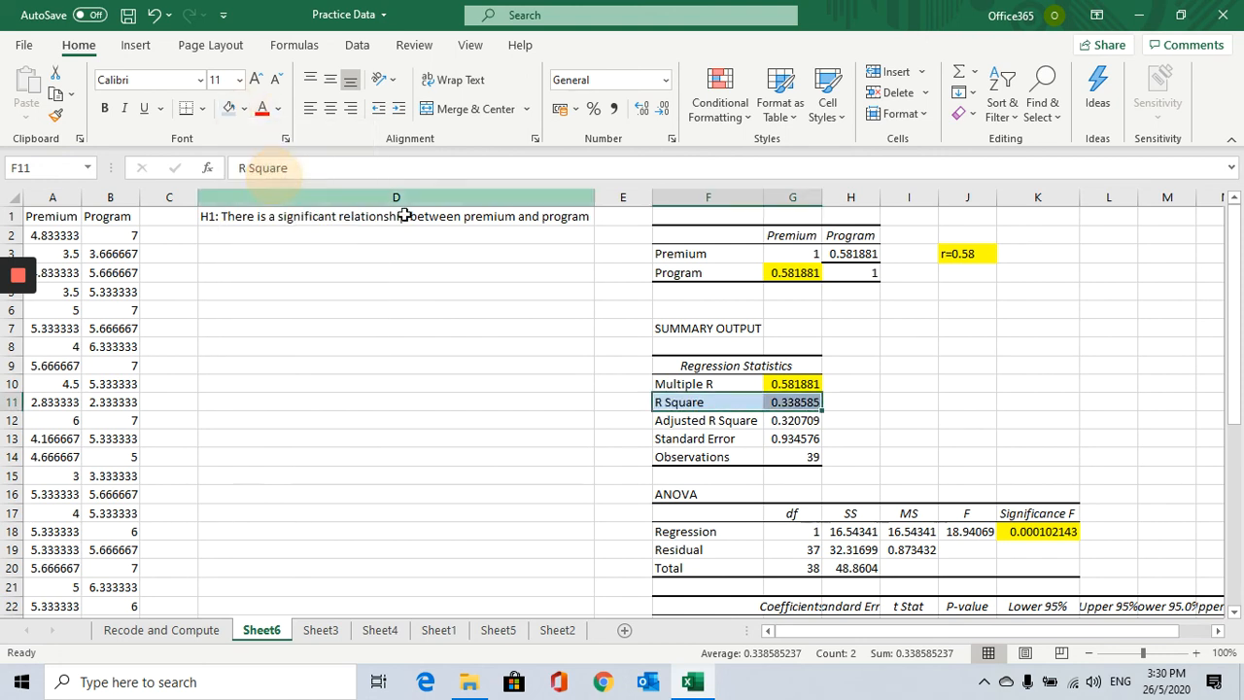
click(854, 402)
click(714, 404)
click(778, 406)
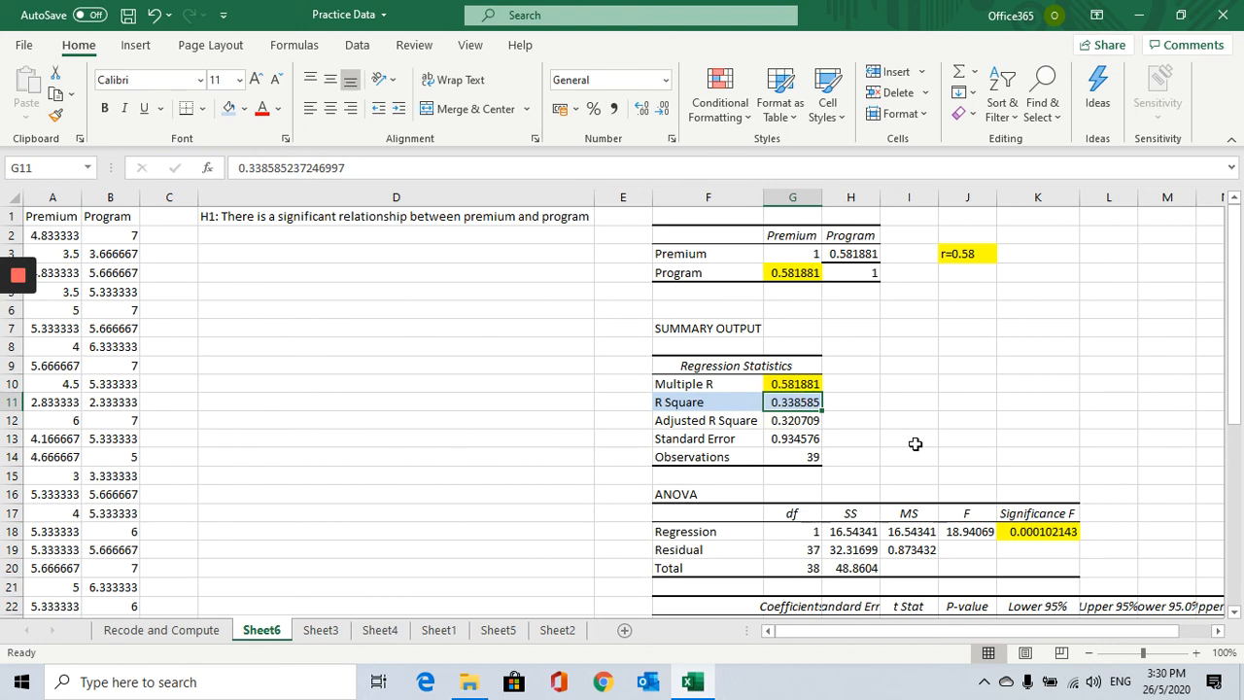
Enter 34% in cell I11 beside the R Square value.
click(704, 401)
click(785, 401)
click(857, 404)
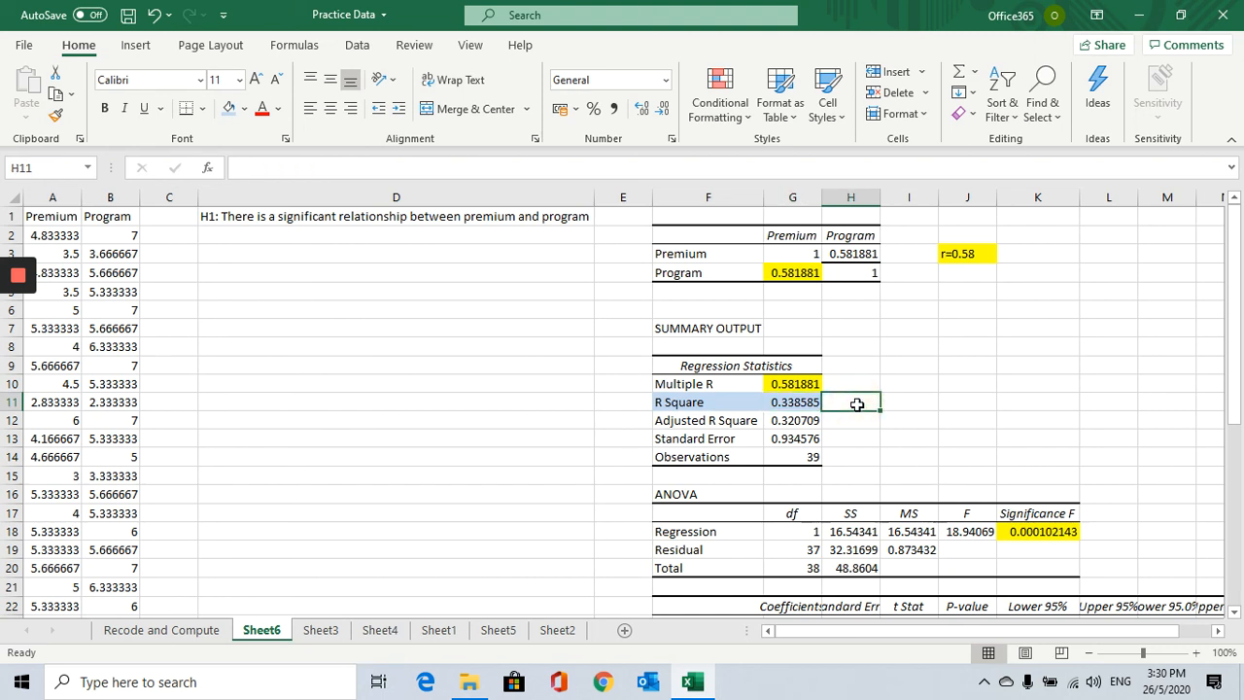
key(Right)
text(34)
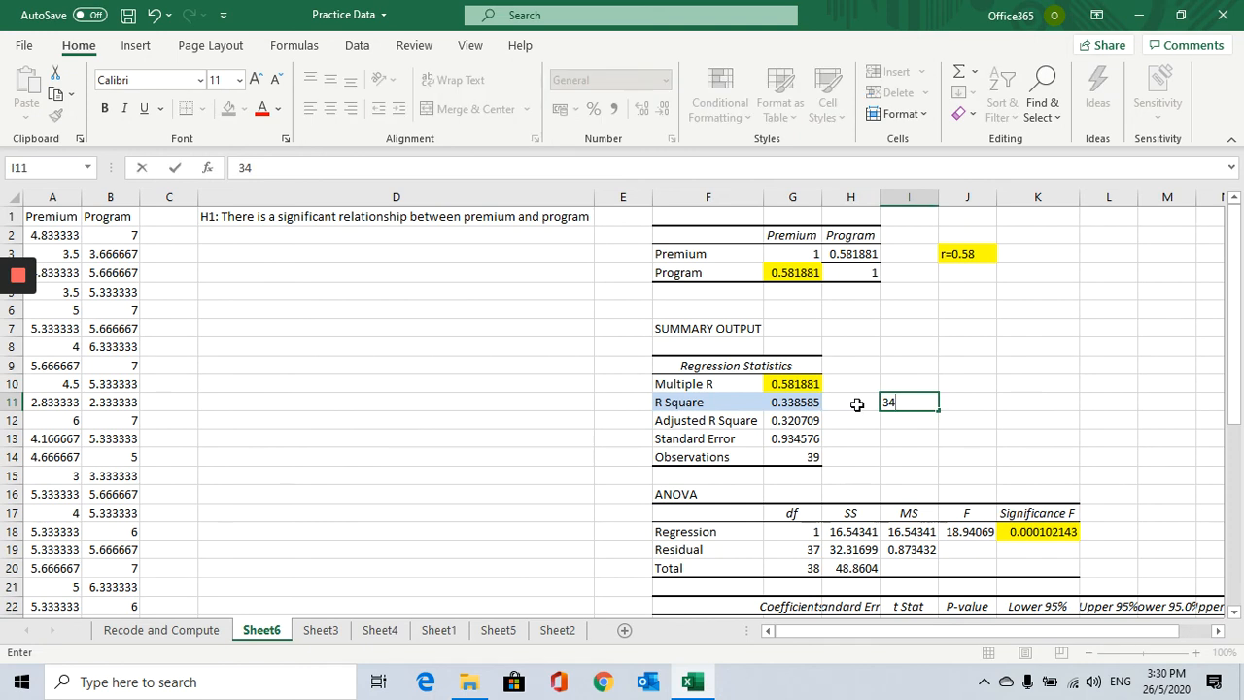
key(Return)
Shade the percentage in I11 with the same light blue fill as the R Square row.
click(902, 400)
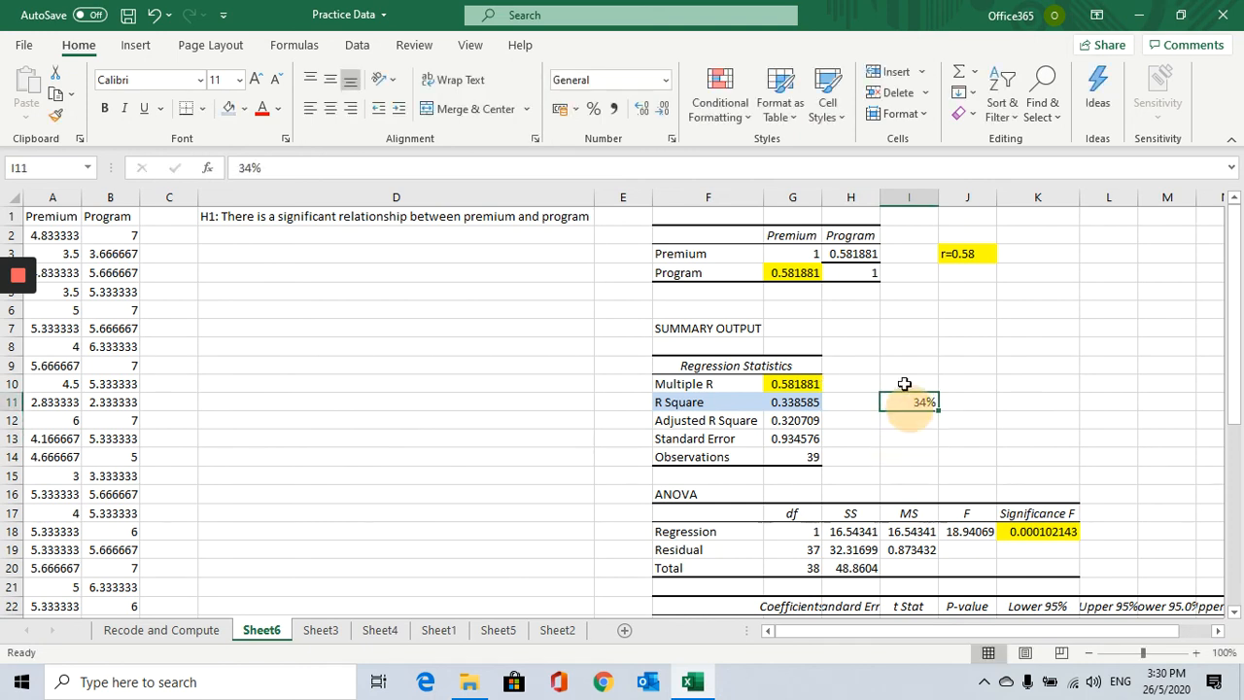
click(230, 108)
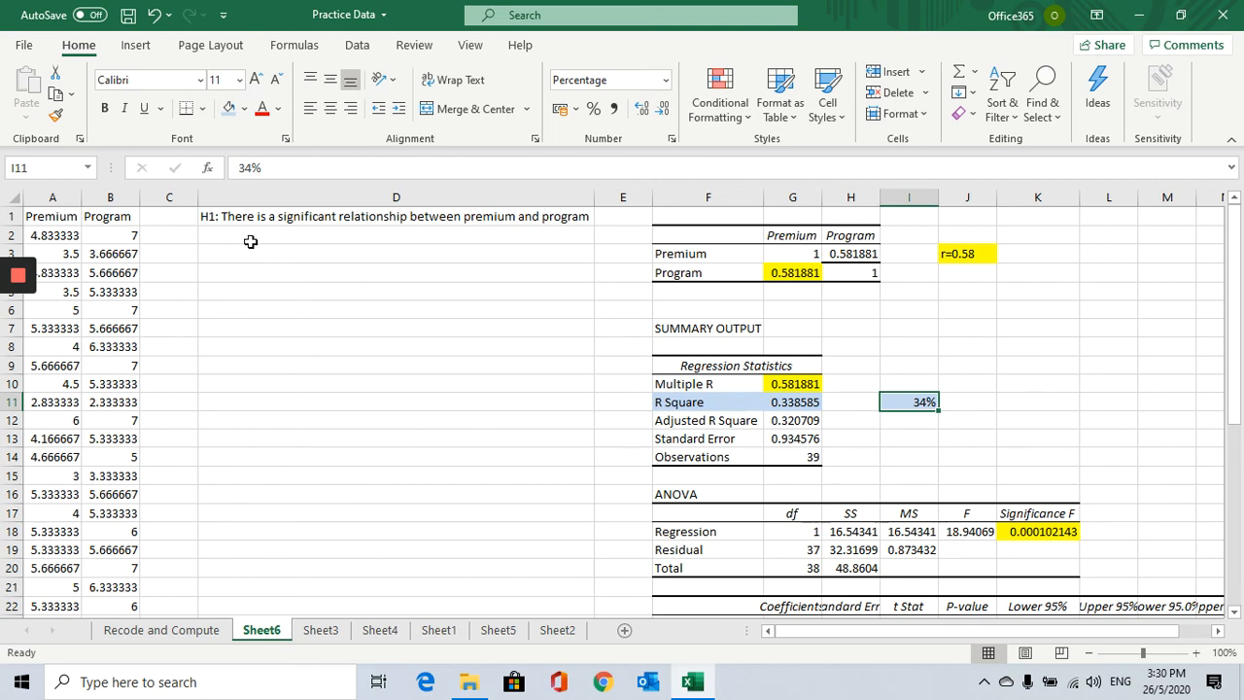
click(768, 385)
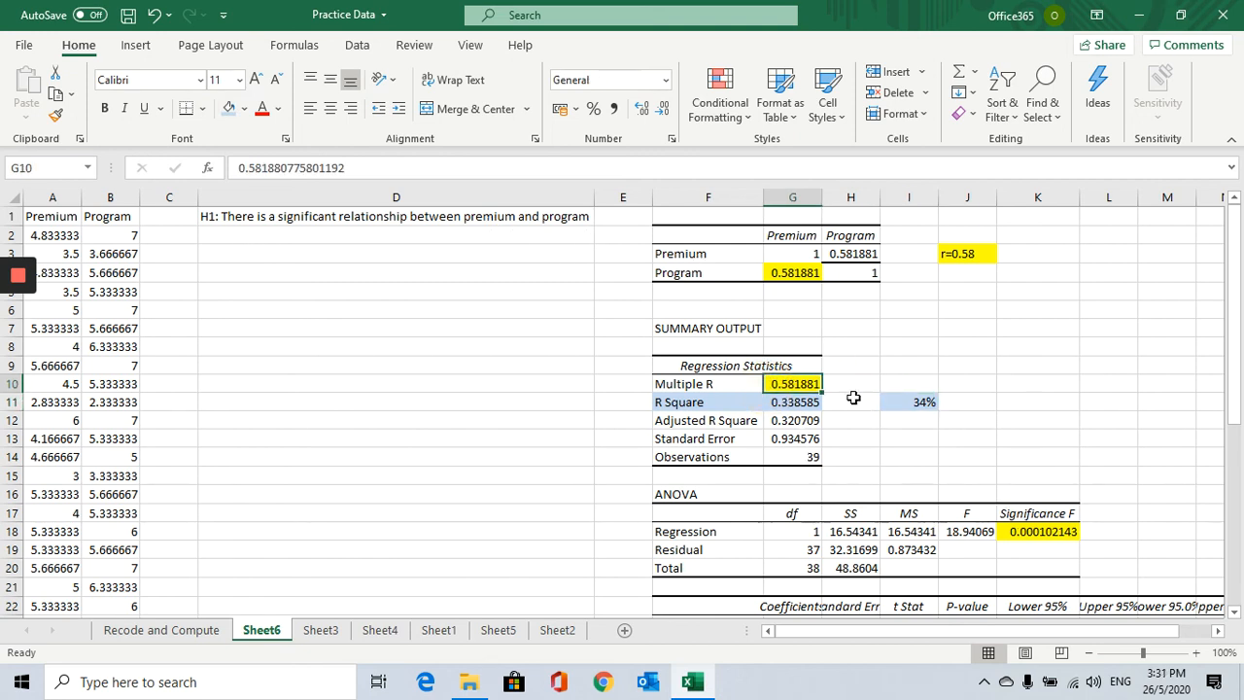
click(954, 255)
click(1028, 533)
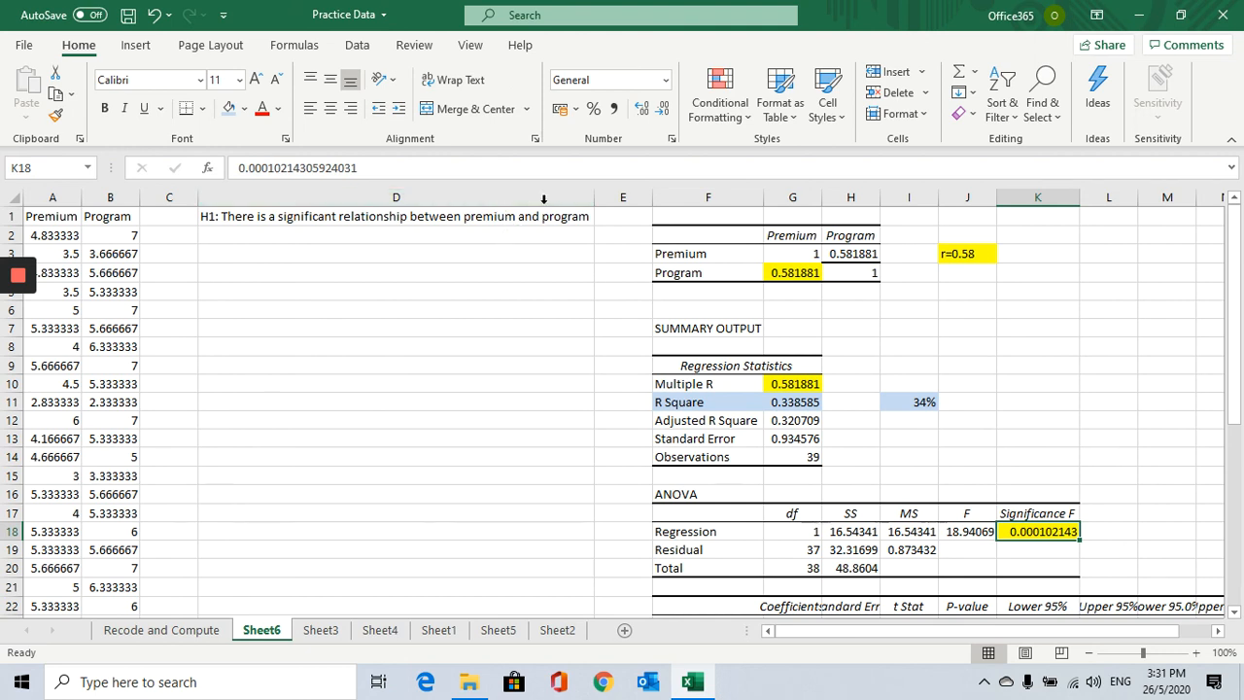
click(916, 400)
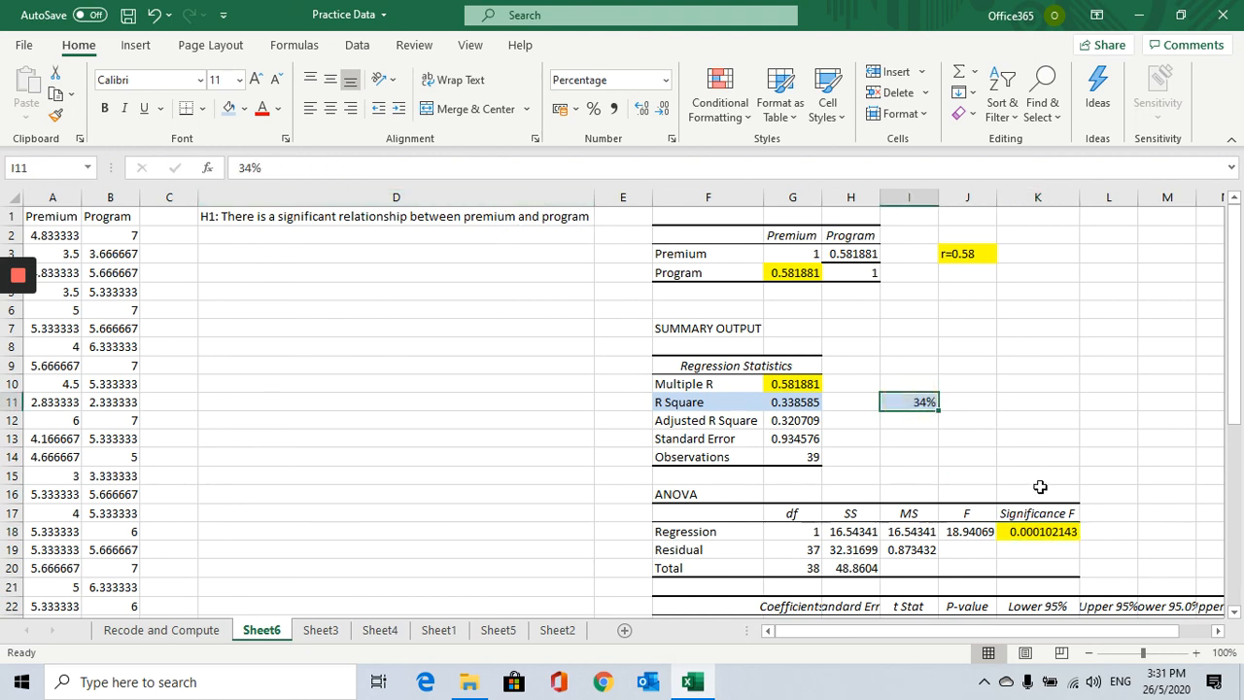